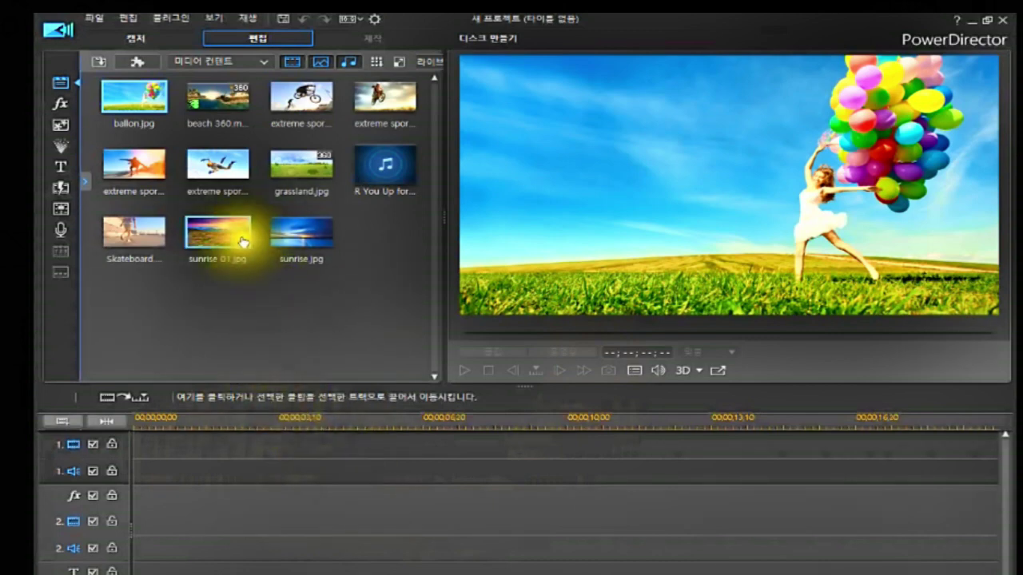
Delete all the default sample media from the media library
click(140, 100)
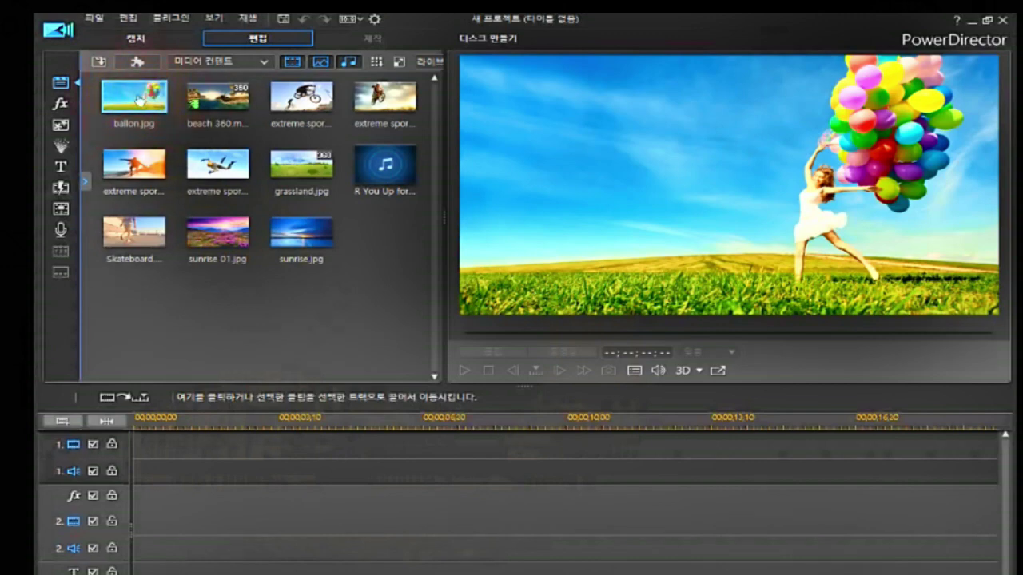
key(ctrl+a)
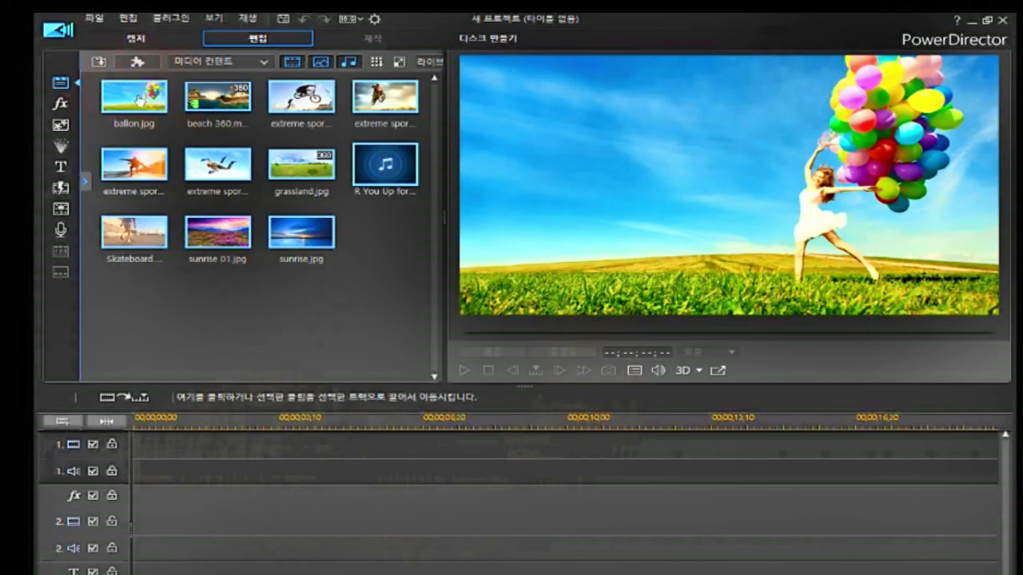
key(Delete)
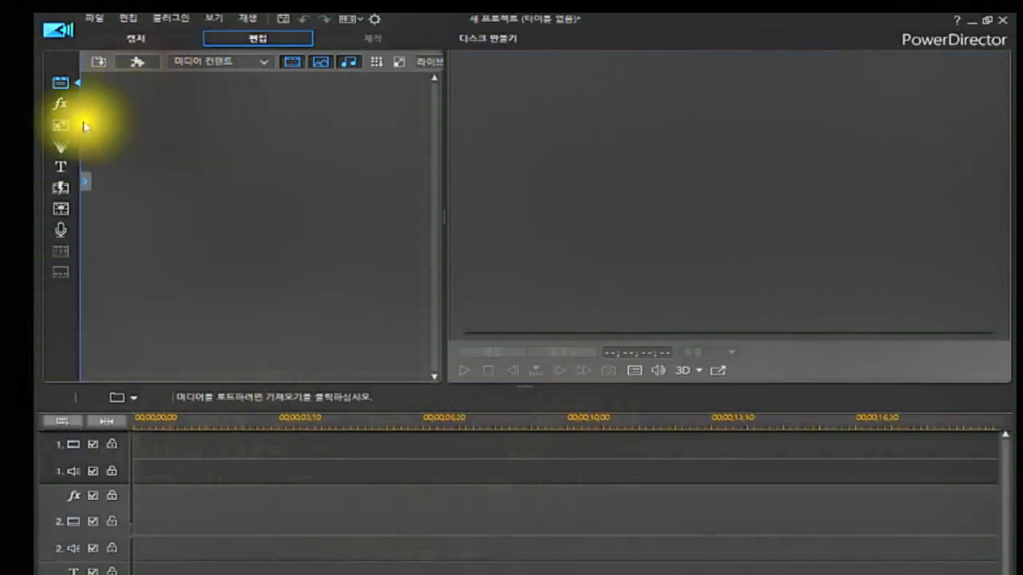
Import the image files sample1.jpg and sample2.jpg into the media library
click(95, 62)
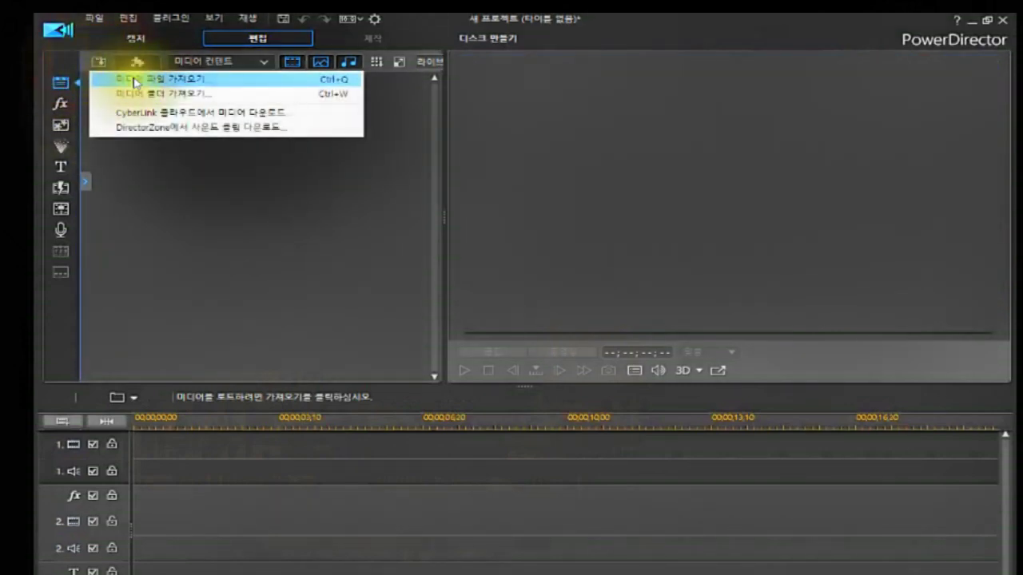
click(180, 79)
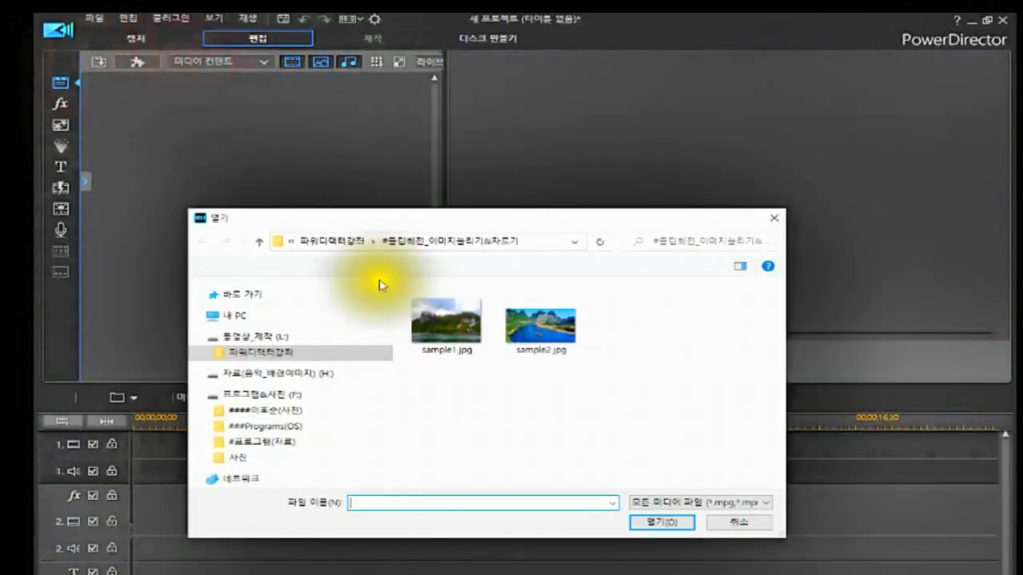
click(445, 324)
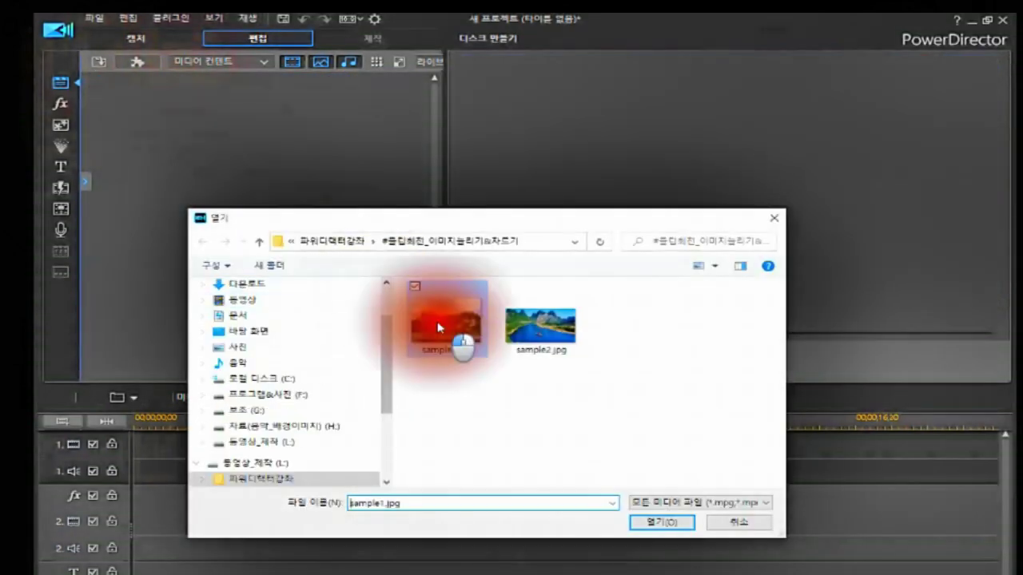
ctrl+click(558, 345)
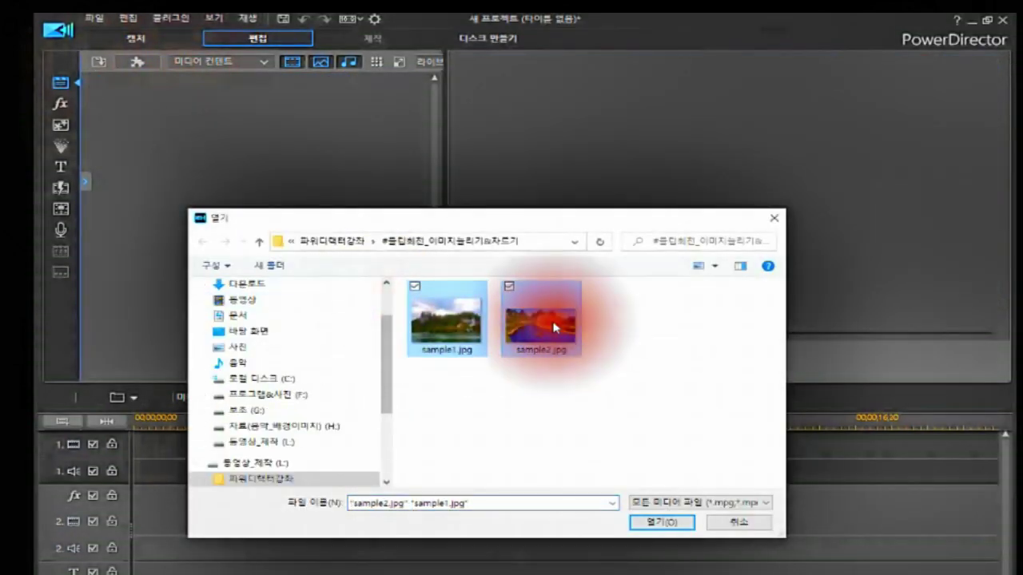
click(652, 524)
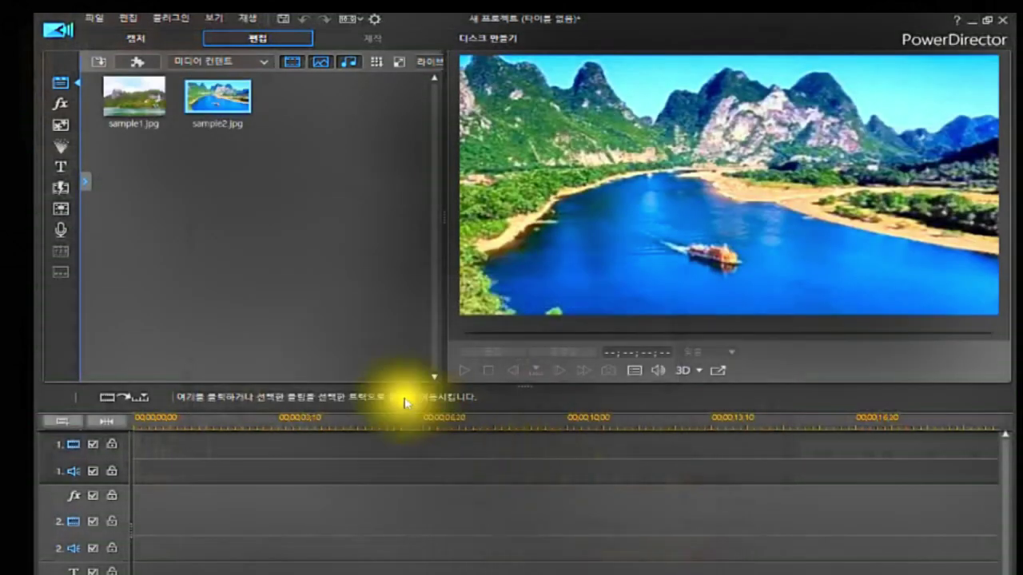
Place sample1.jpg at the start of video track 1 and increase the track's height to enlarge its thumbnail
drag(140, 104, 124, 444)
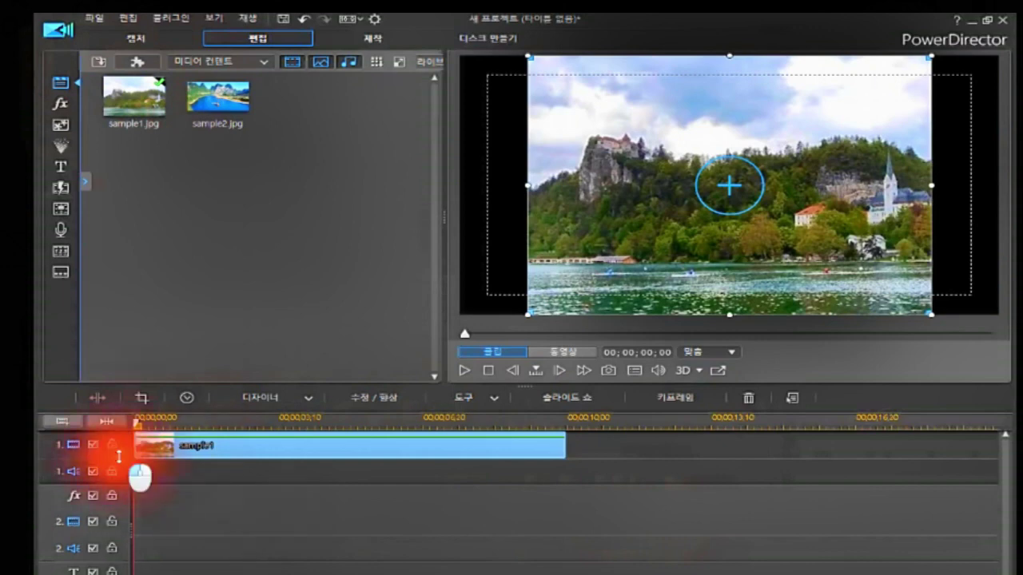
drag(120, 456, 119, 459)
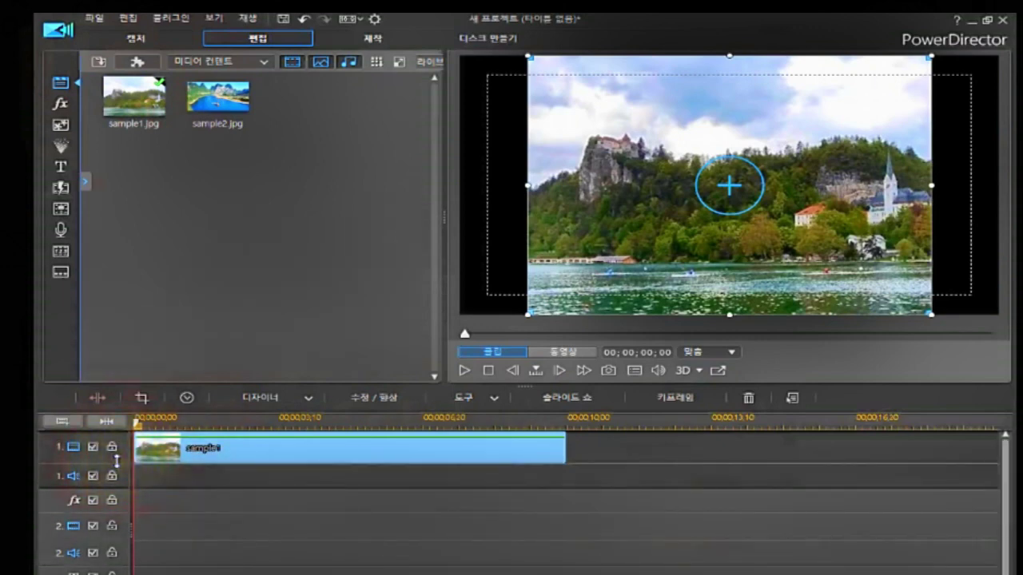
drag(117, 461, 112, 520)
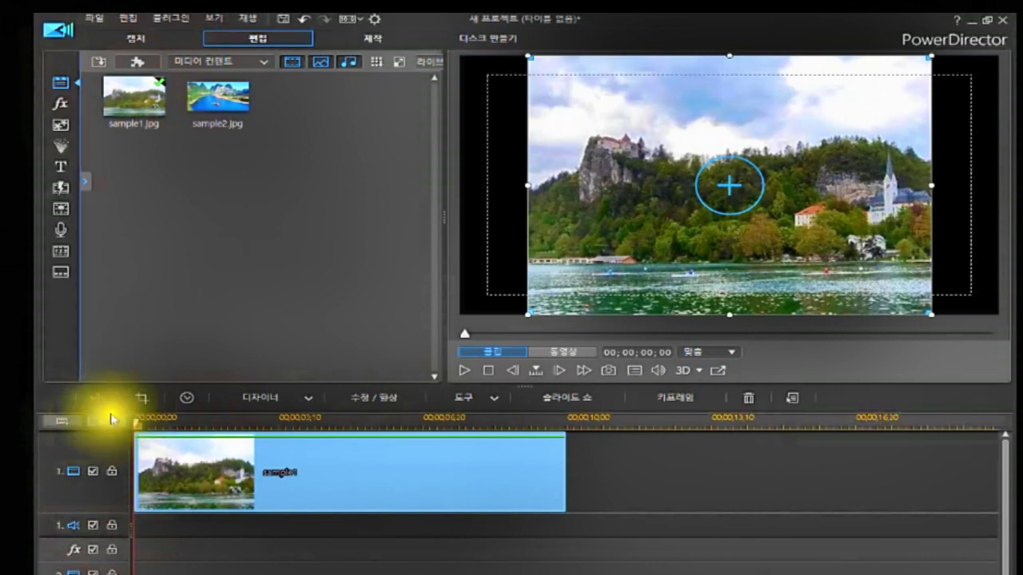
Fit the whole sample1 clip across the timeline and position the playhead at 00;00;02;15
click(102, 425)
click(413, 494)
click(350, 421)
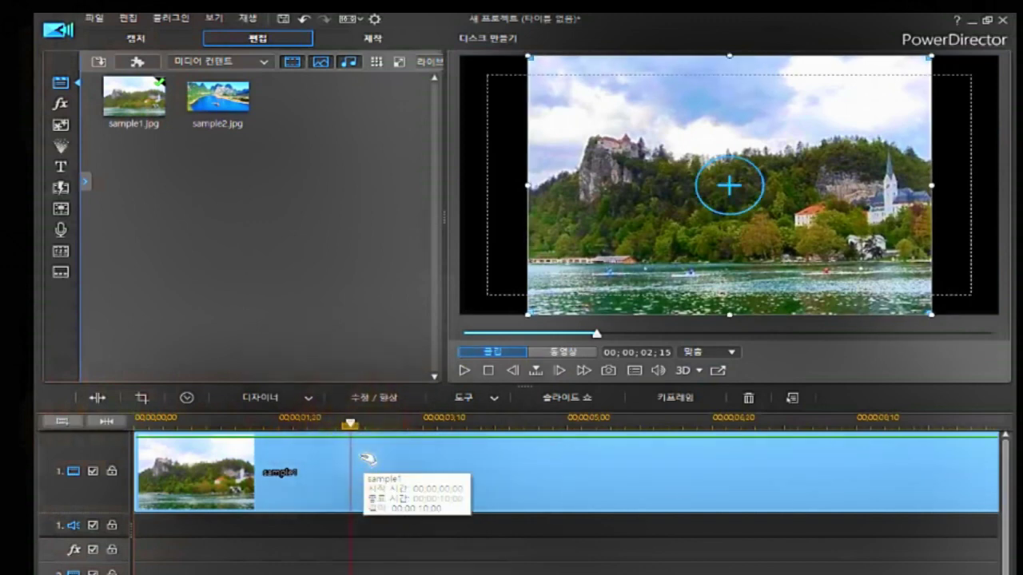
click(361, 457)
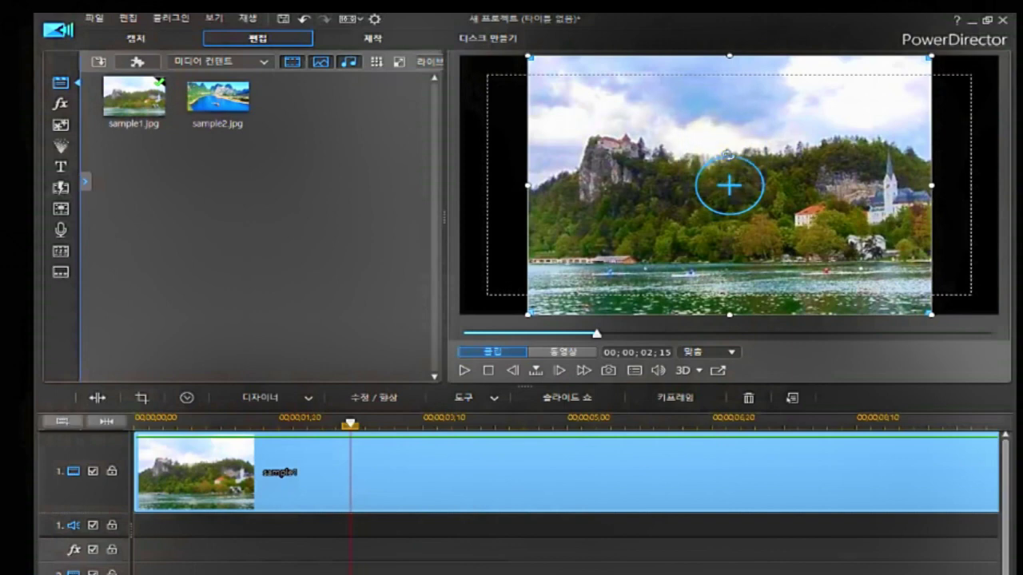
Rotate the sample1 image freely around its centre in the preview in both directions and bring it back upright
click(728, 154)
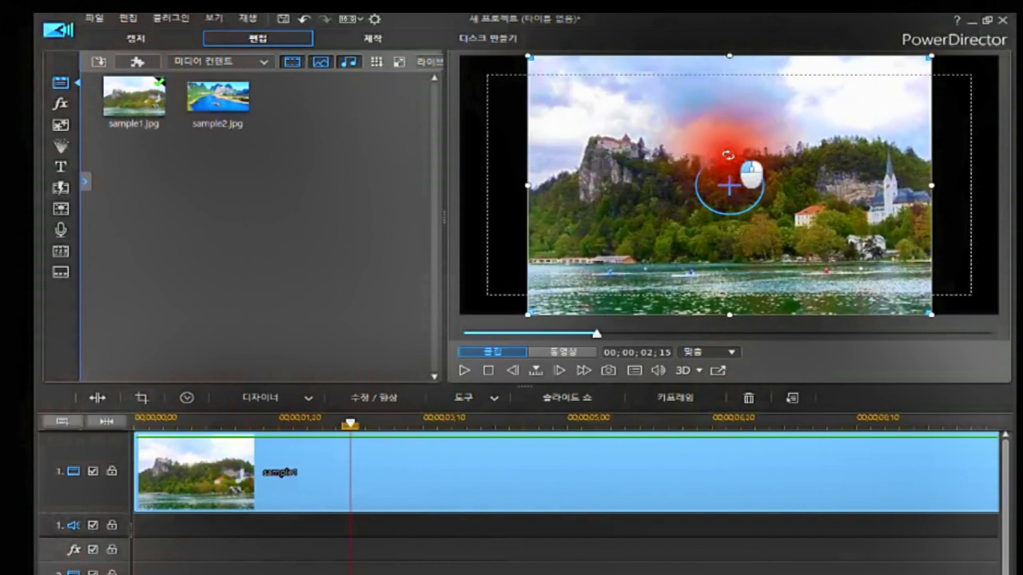
mouse_move(729, 154)
mouse_down()
mouse_move(745, 170)
mouse_move(749, 196)
mouse_up()
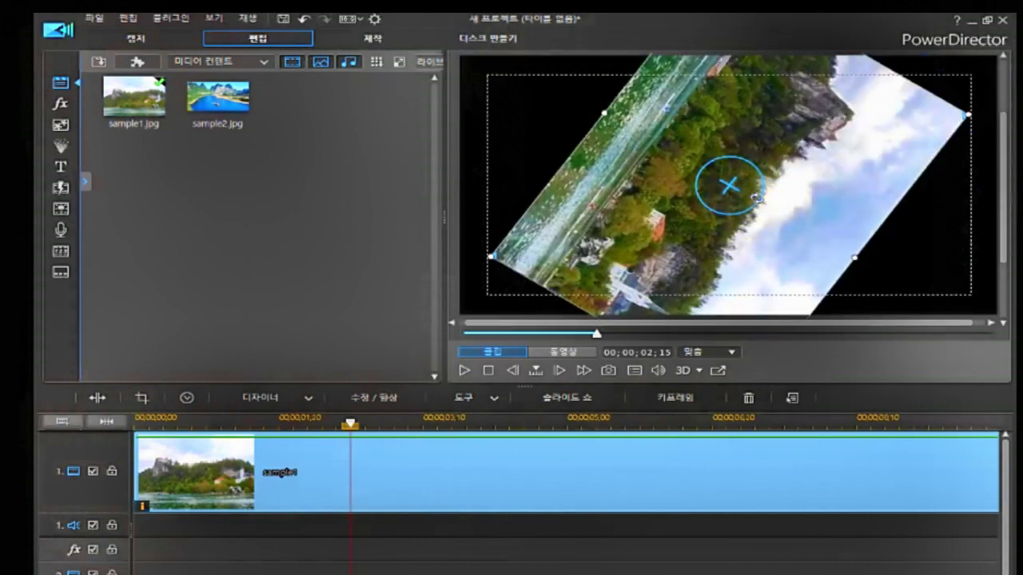
drag(755, 197, 704, 180)
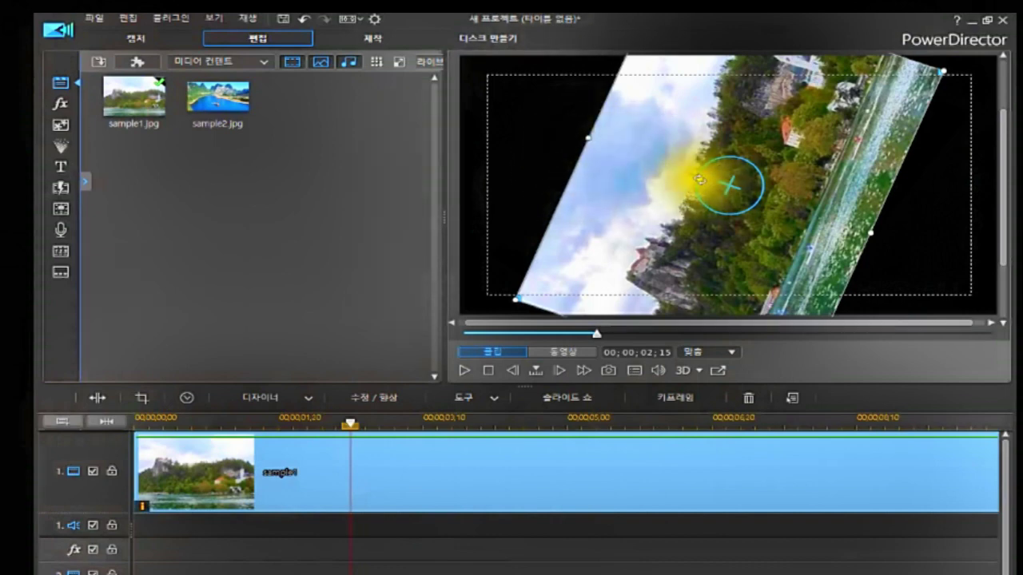
click(697, 176)
drag(697, 176, 694, 163)
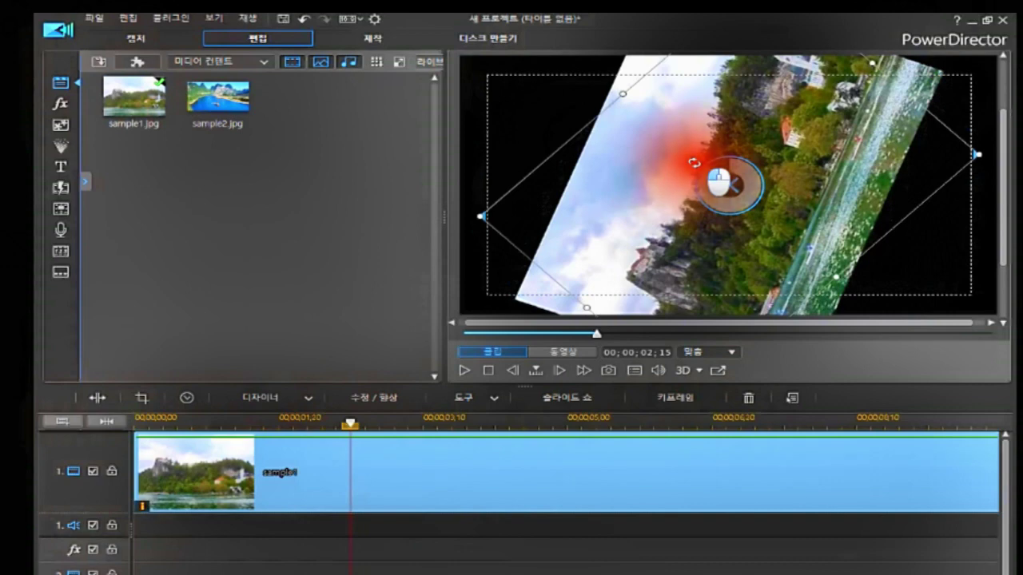
drag(694, 163, 722, 136)
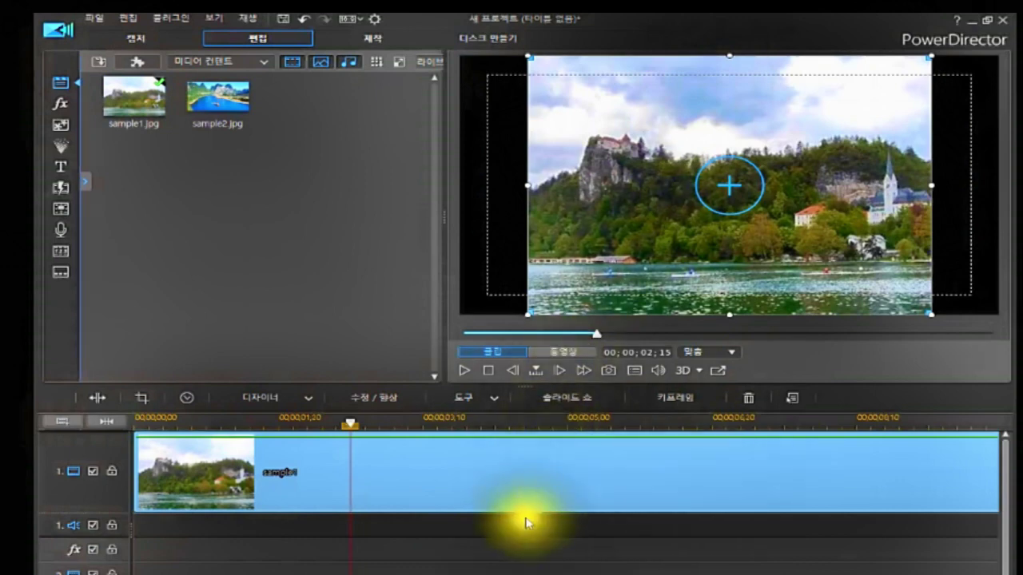
Select the sample1 clip and remove it from the timeline
click(466, 470)
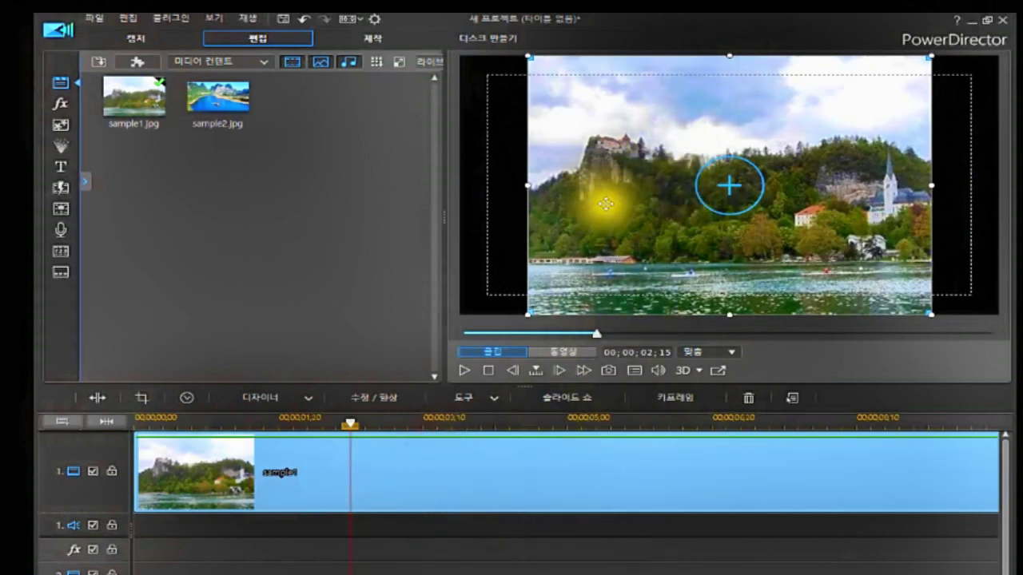
click(387, 476)
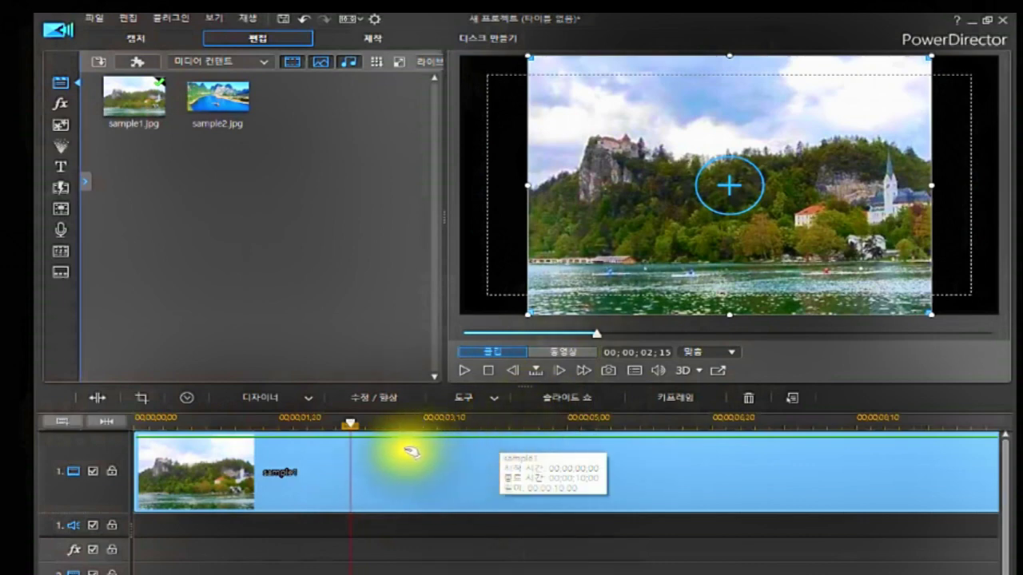
click(330, 474)
click(321, 469)
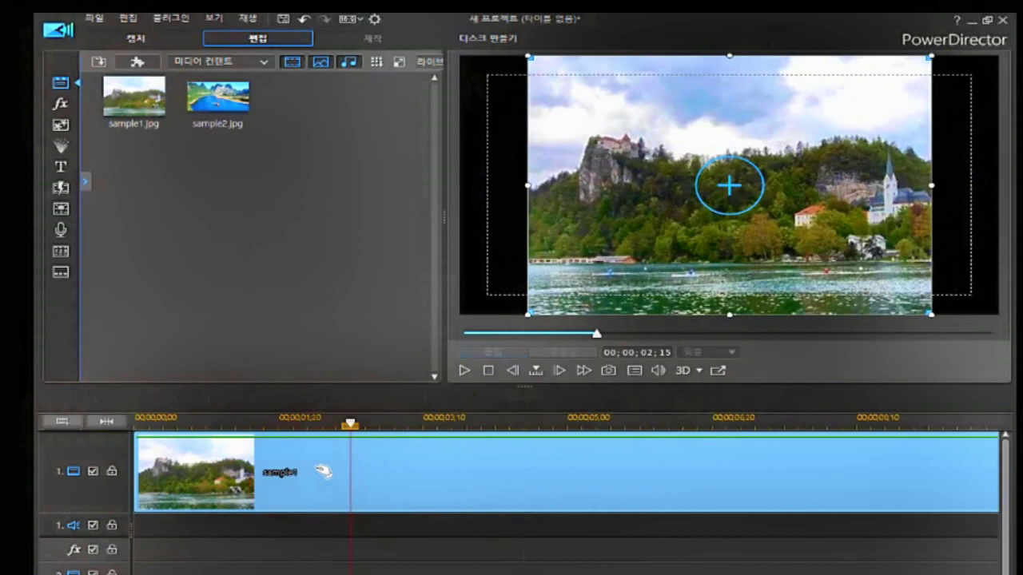
key(Delete)
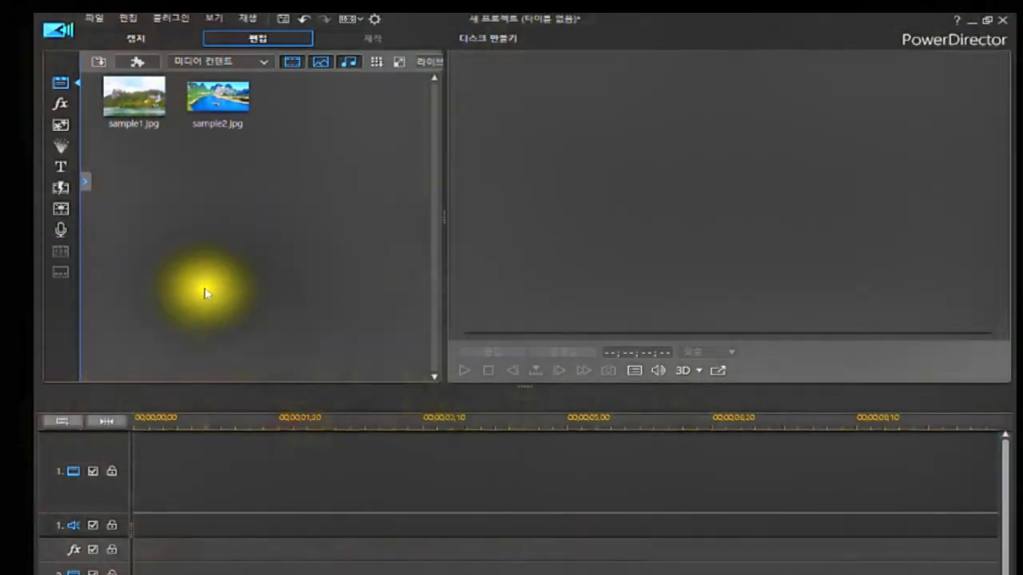
Place sample1.jpg again at the start of video track 1 and position the playhead at 00;00;02;08
drag(144, 103, 126, 480)
click(331, 486)
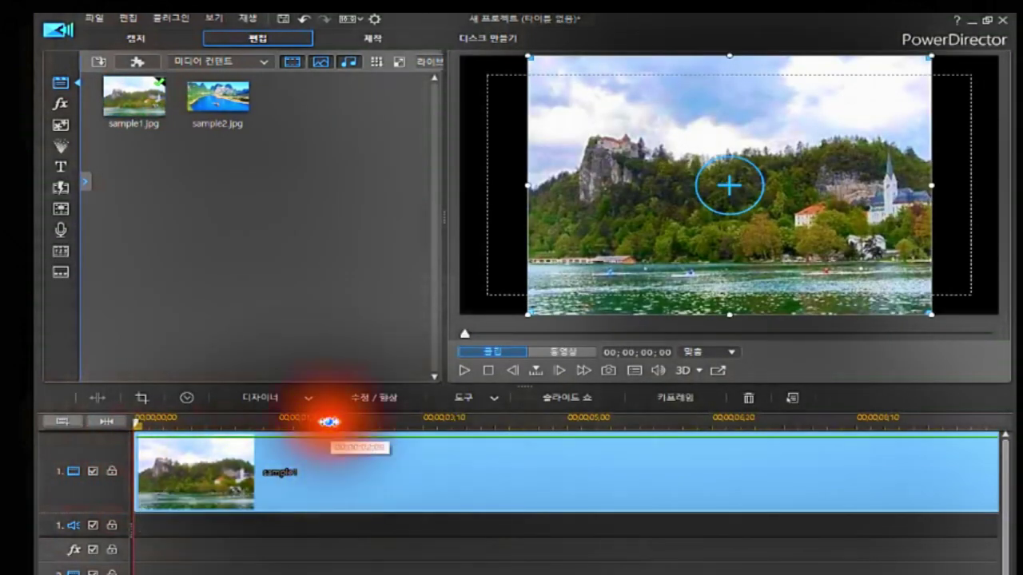
click(330, 422)
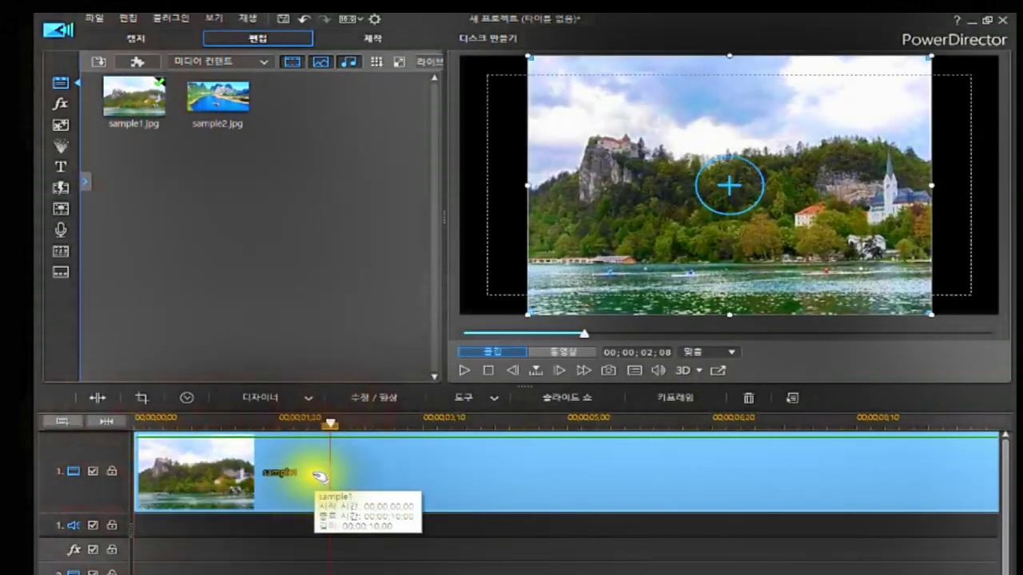
click(320, 477)
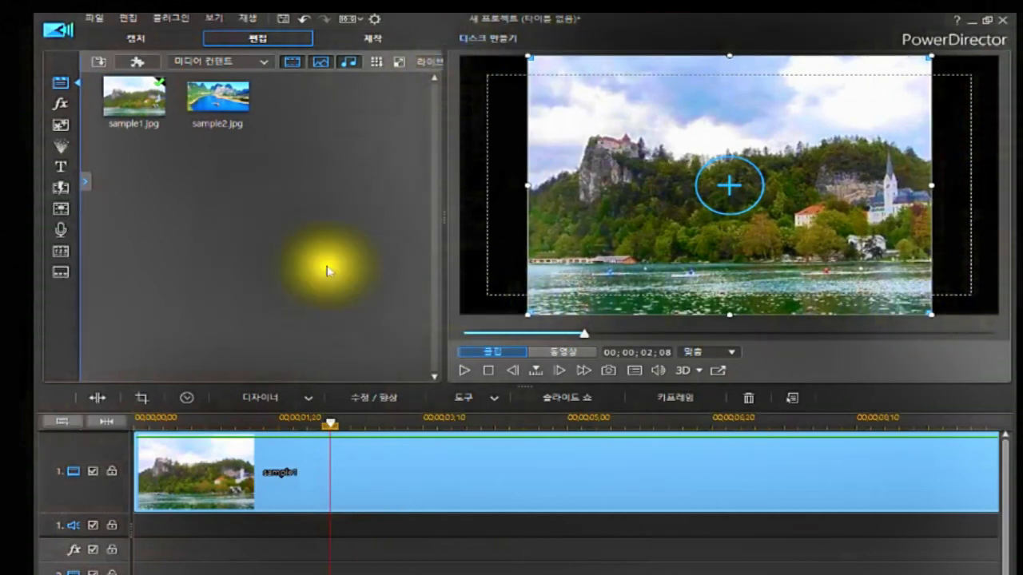
Set the sample1 clip's image stretch mode to stretch to the 16:9 aspect ratio using CLPV
click(274, 470)
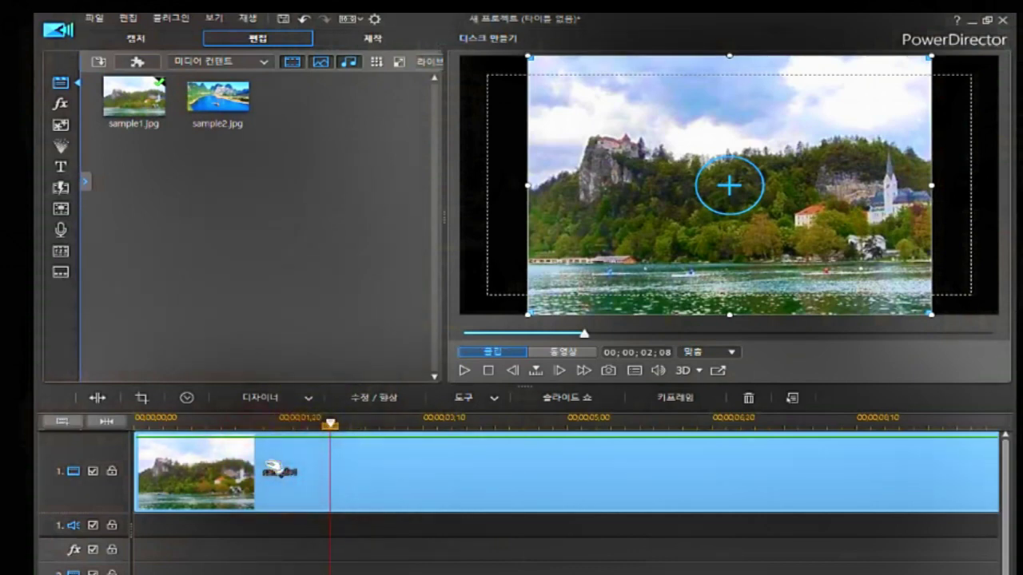
right_click(273, 469)
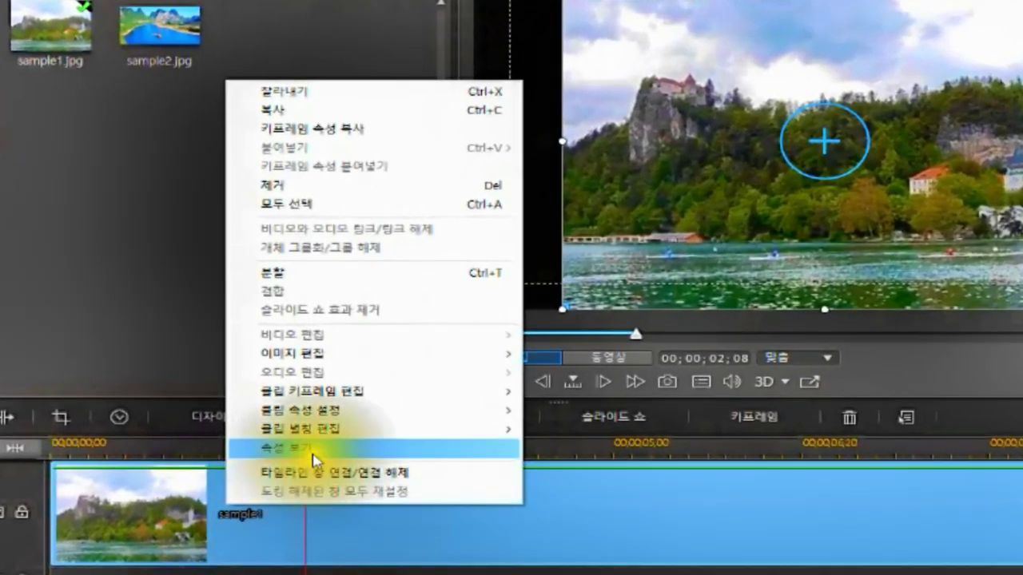
mouse_move(330, 410)
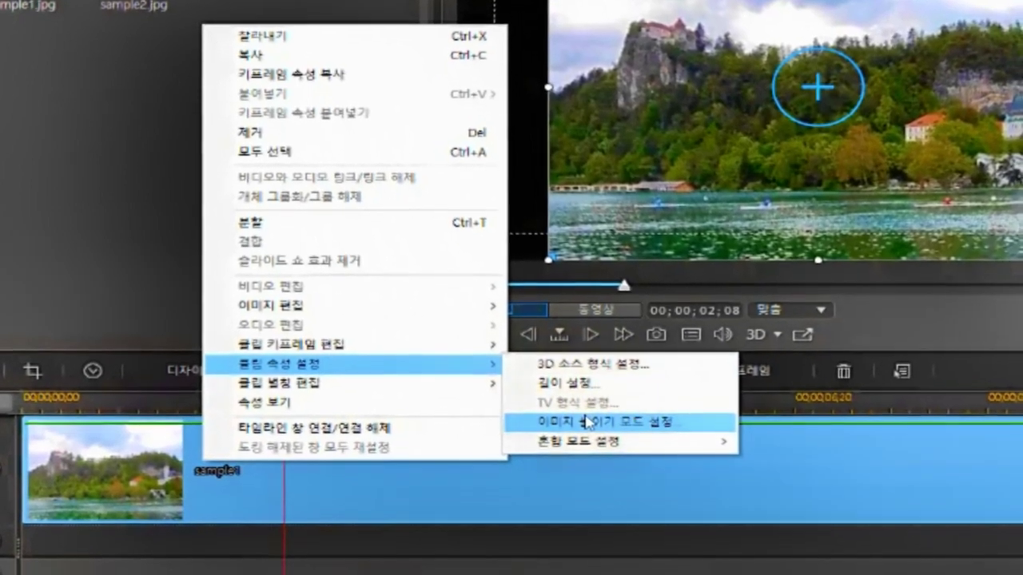
click(582, 411)
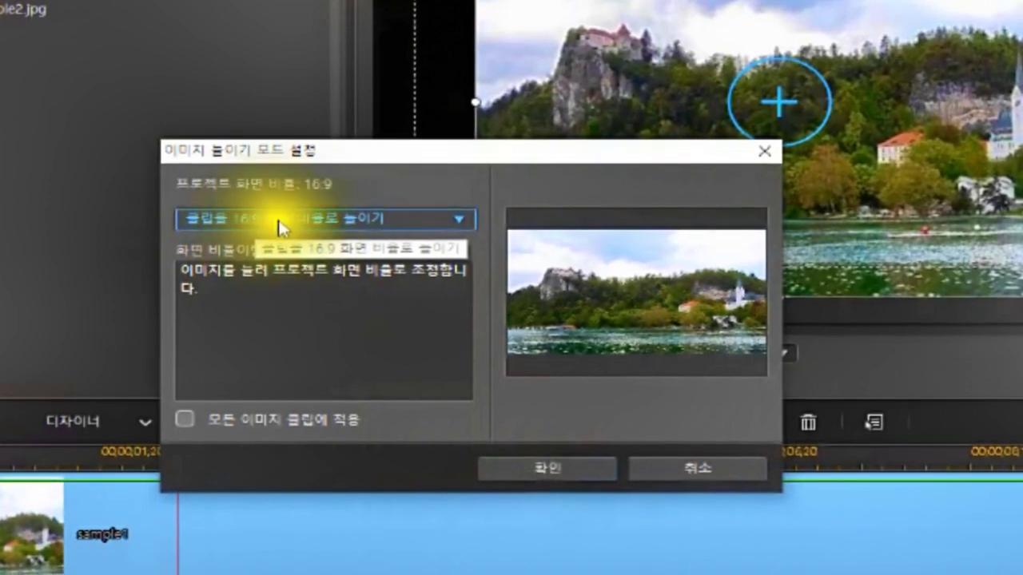
click(455, 209)
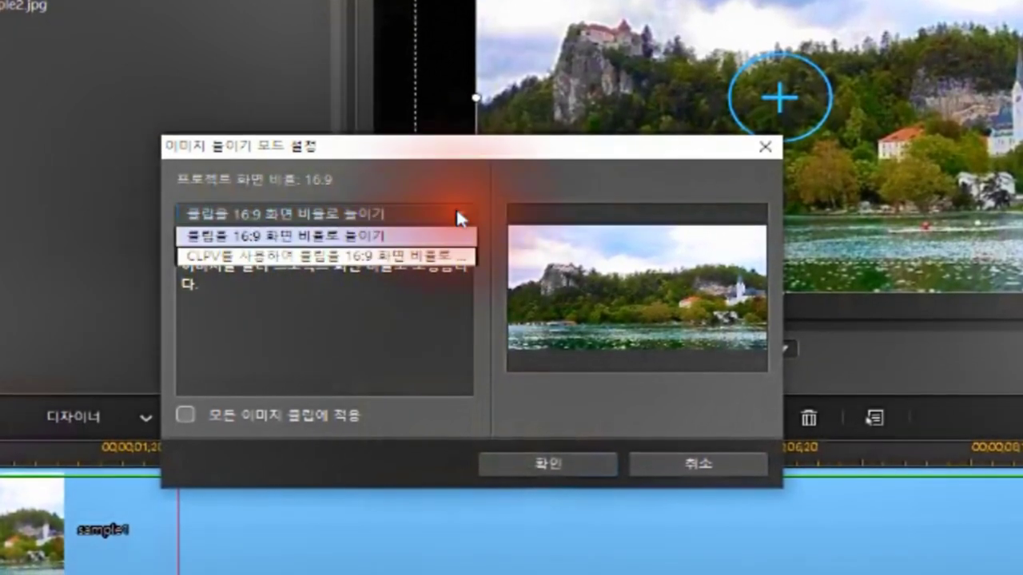
click(384, 246)
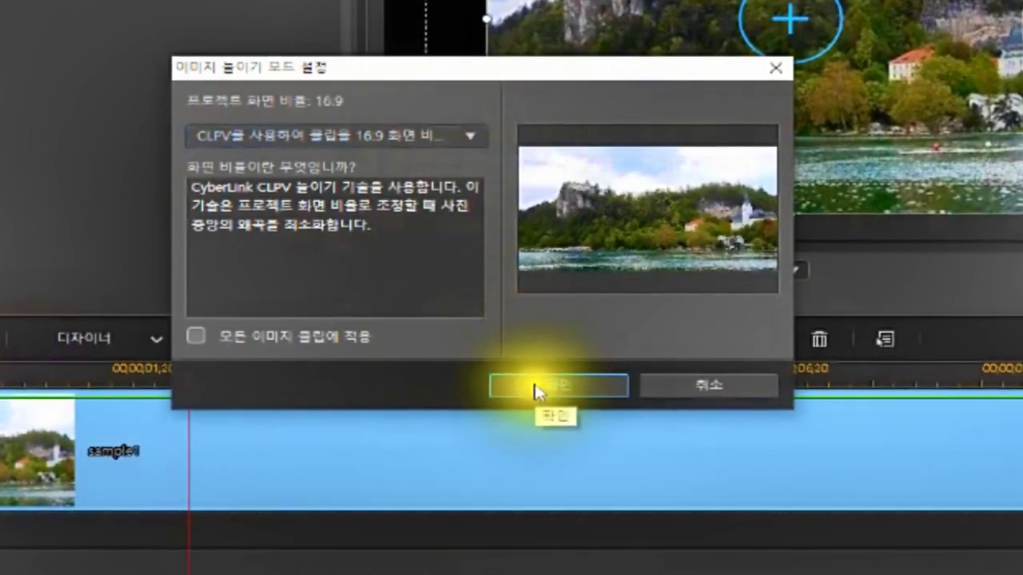
click(532, 385)
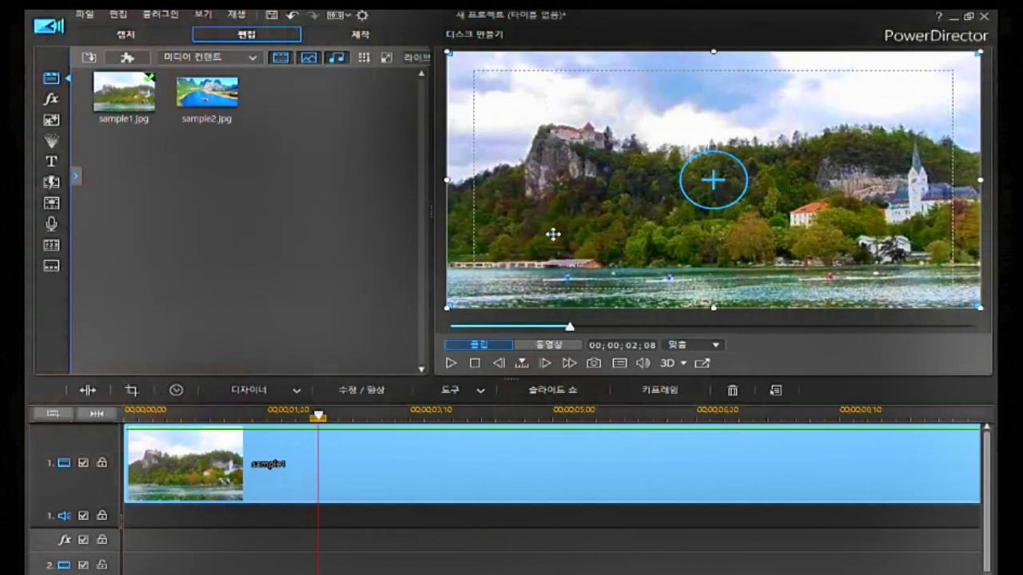
Replace the sample1 clip on video track 1 with sample2.jpg, starting at the beginning of the timeline
click(375, 446)
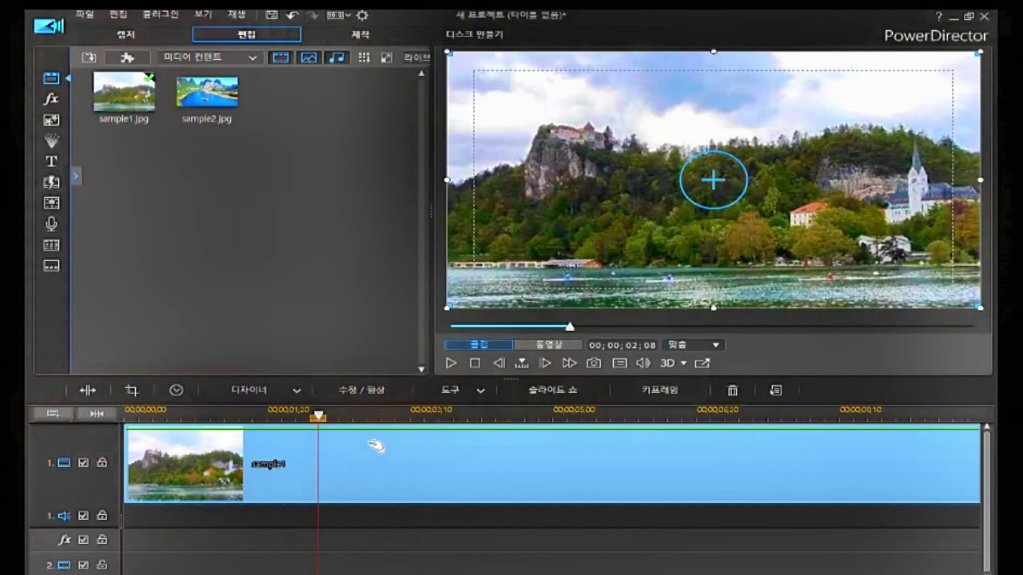
key(Delete)
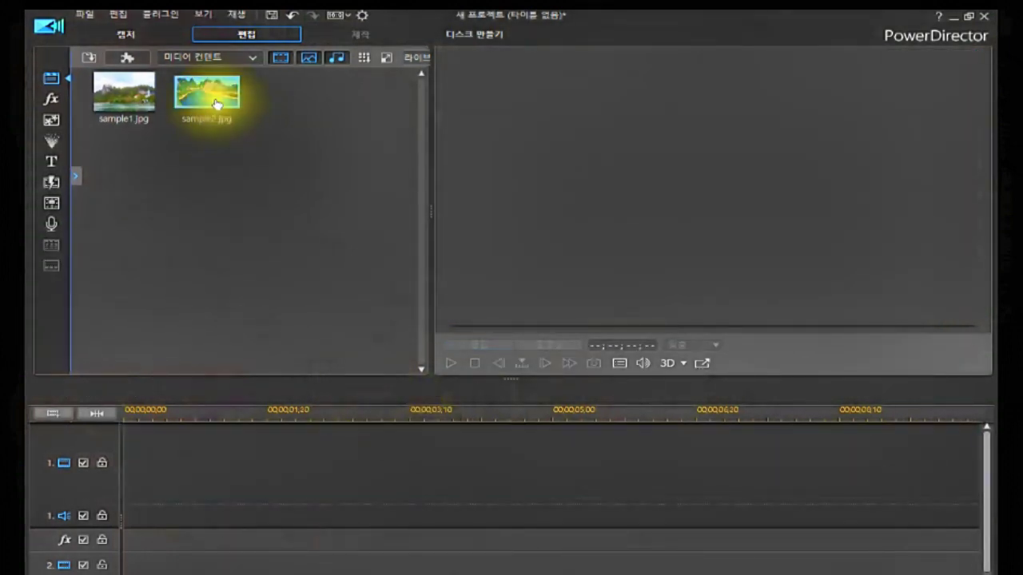
drag(218, 105, 122, 462)
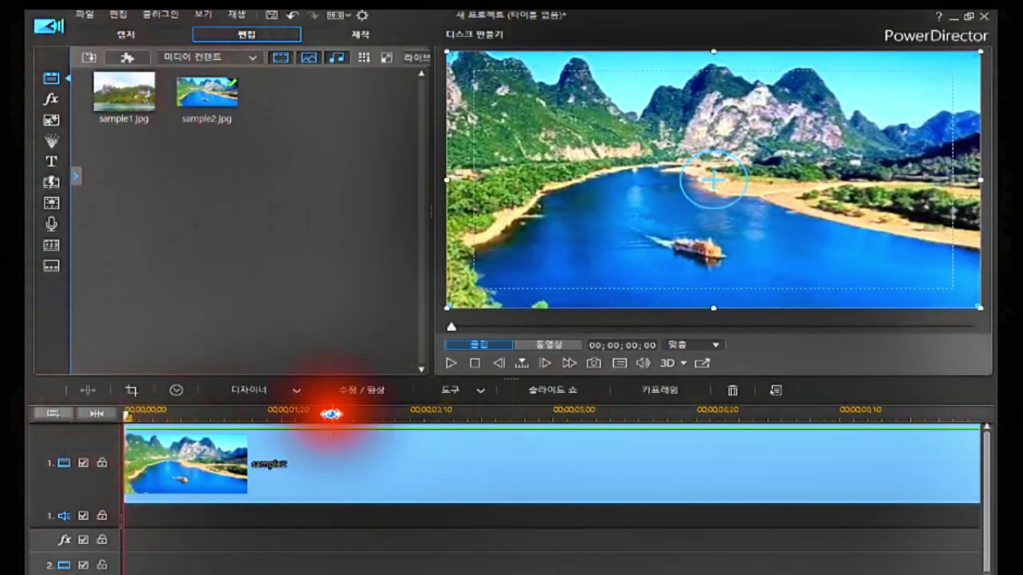
Position the playhead at 00;00;02;13 and apply the plain 16:9 image stretch mode, without CLPV, to the sample2 clip
click(335, 470)
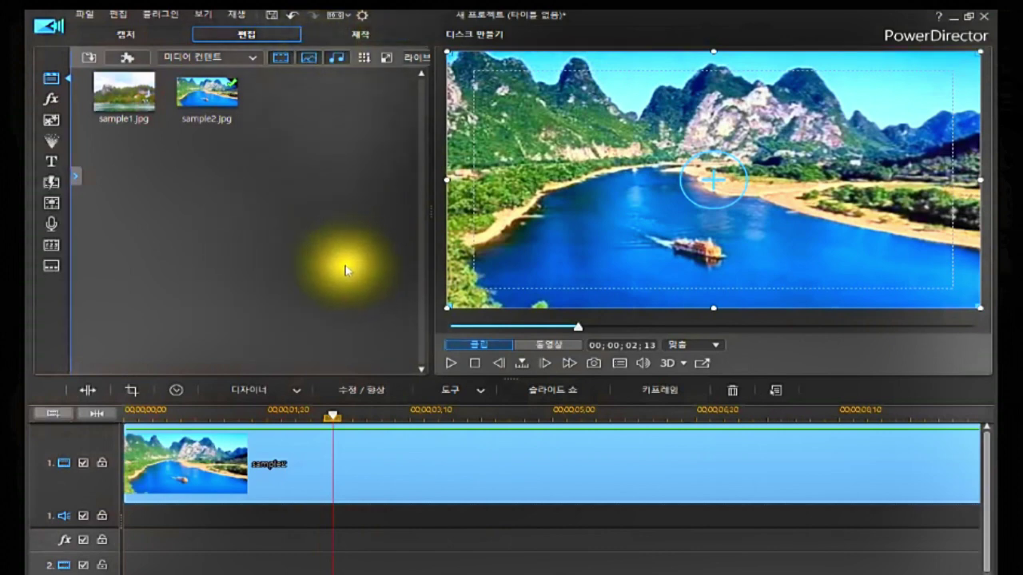
click(264, 451)
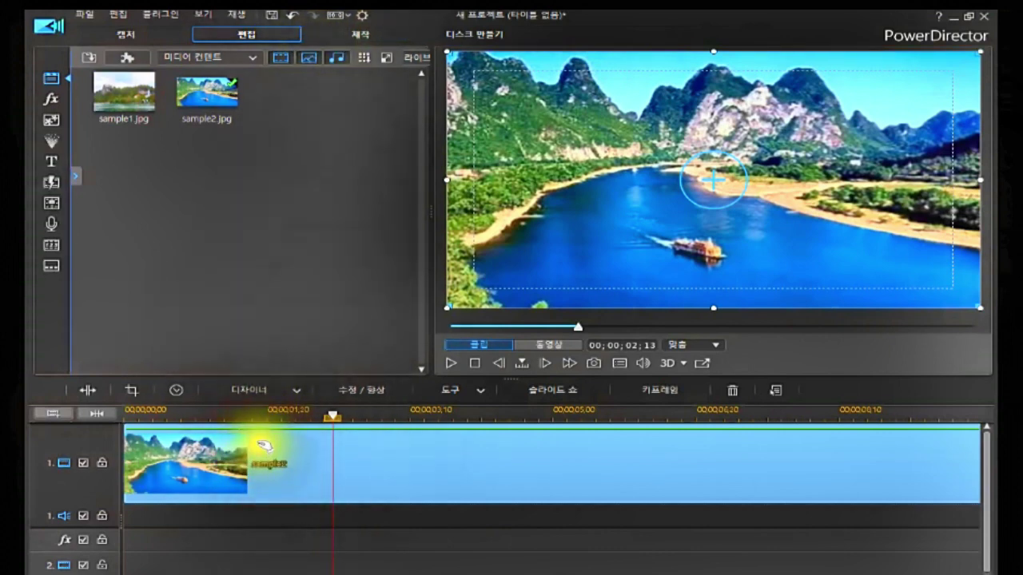
right_click(264, 446)
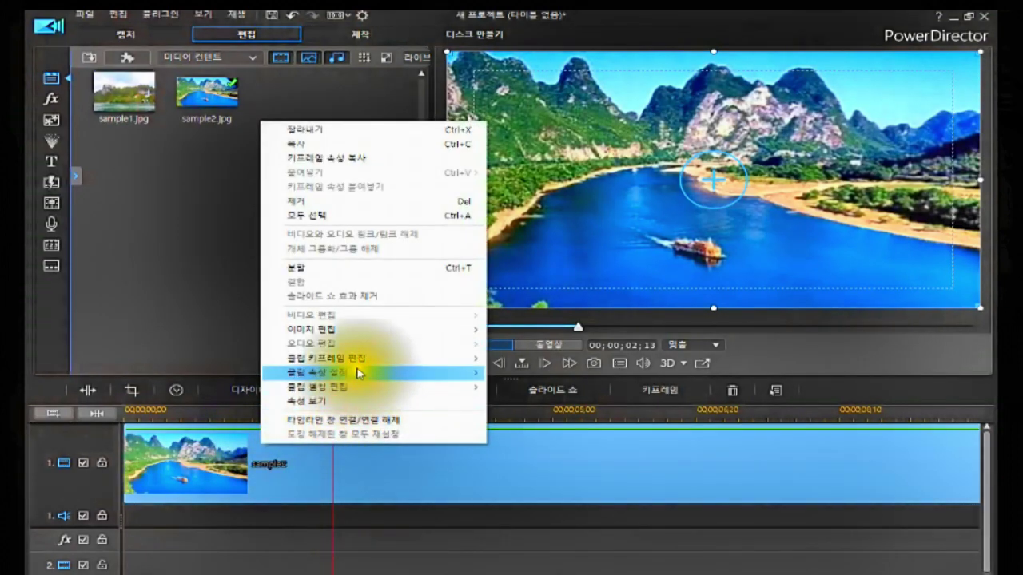
mouse_move(360, 365)
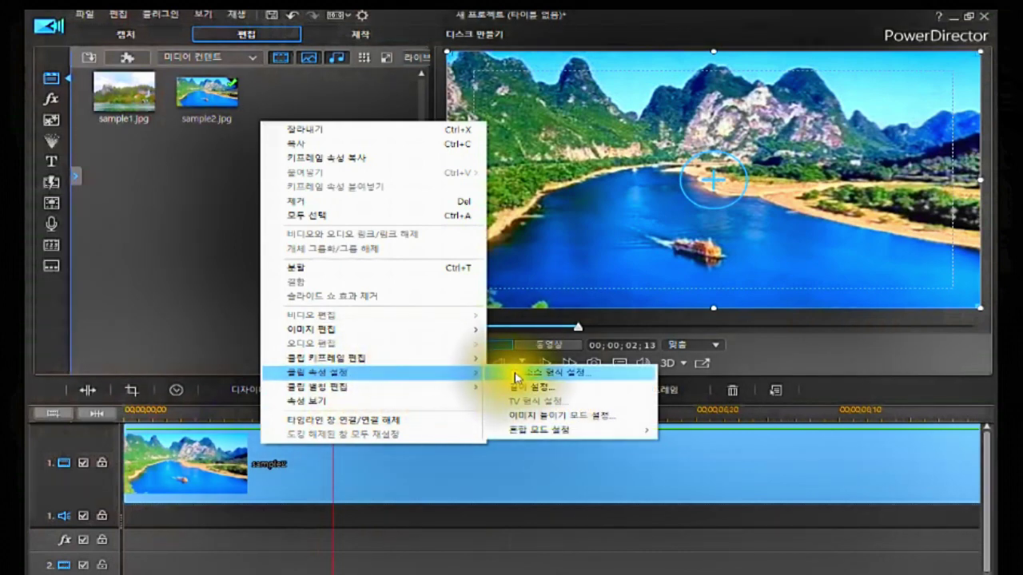
click(520, 417)
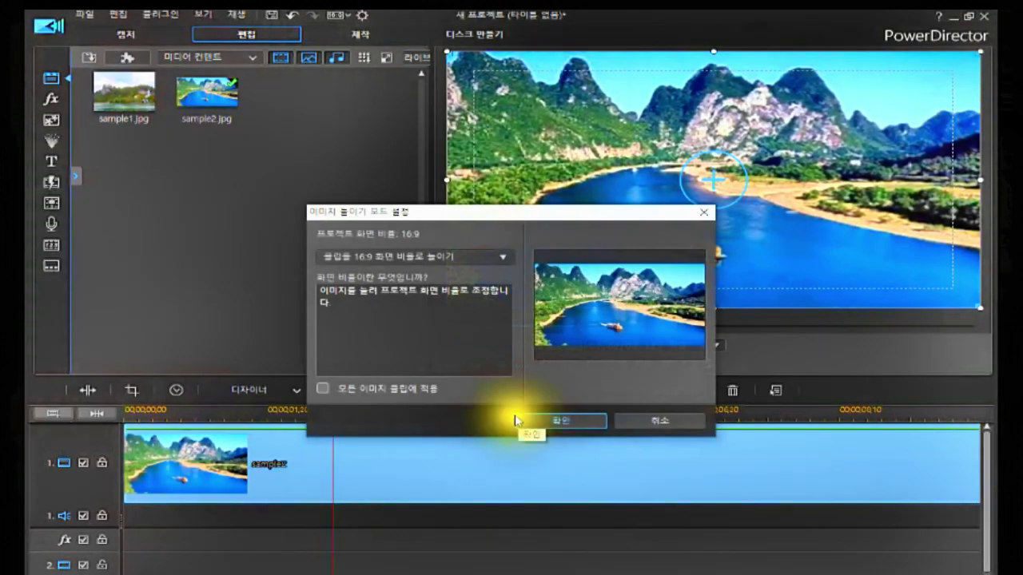
click(503, 258)
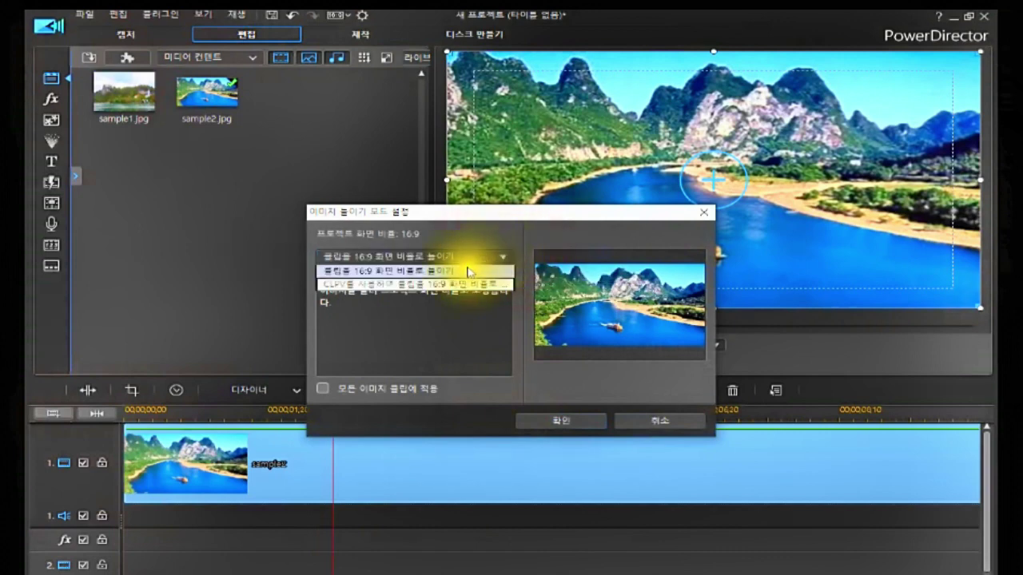
click(503, 258)
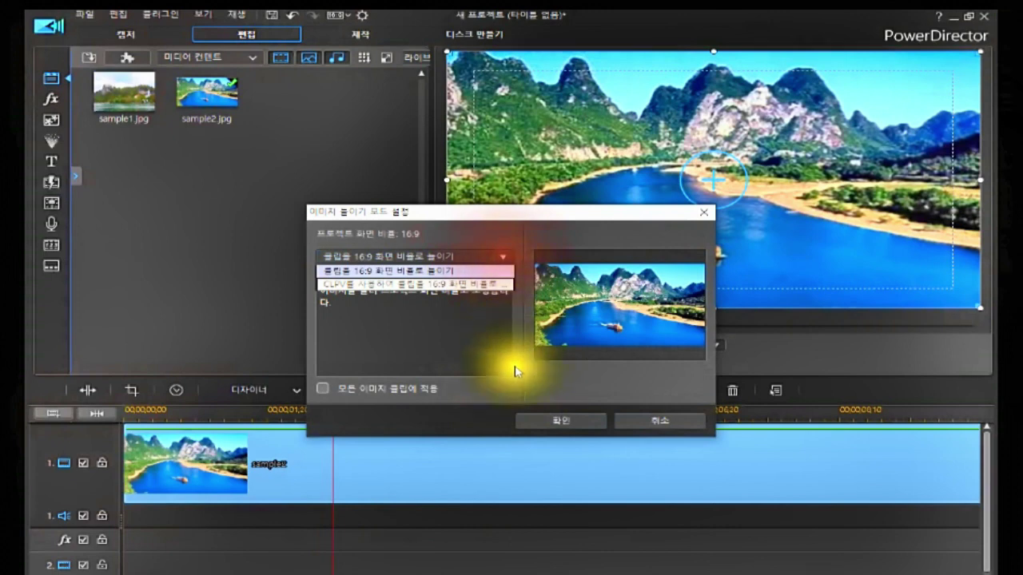
click(601, 423)
Change the project aspect ratio to 4:3
click(275, 456)
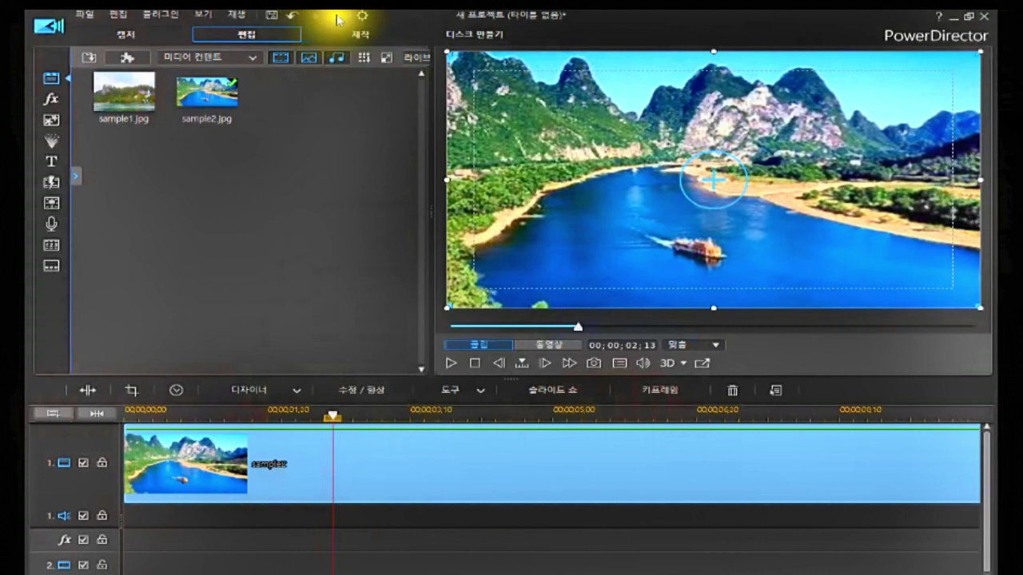
click(346, 18)
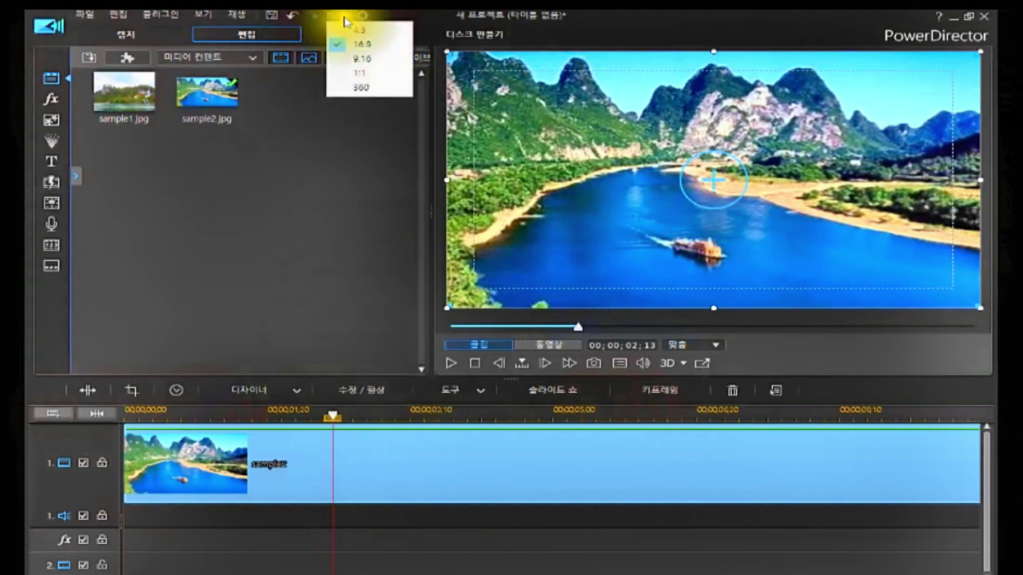
click(337, 30)
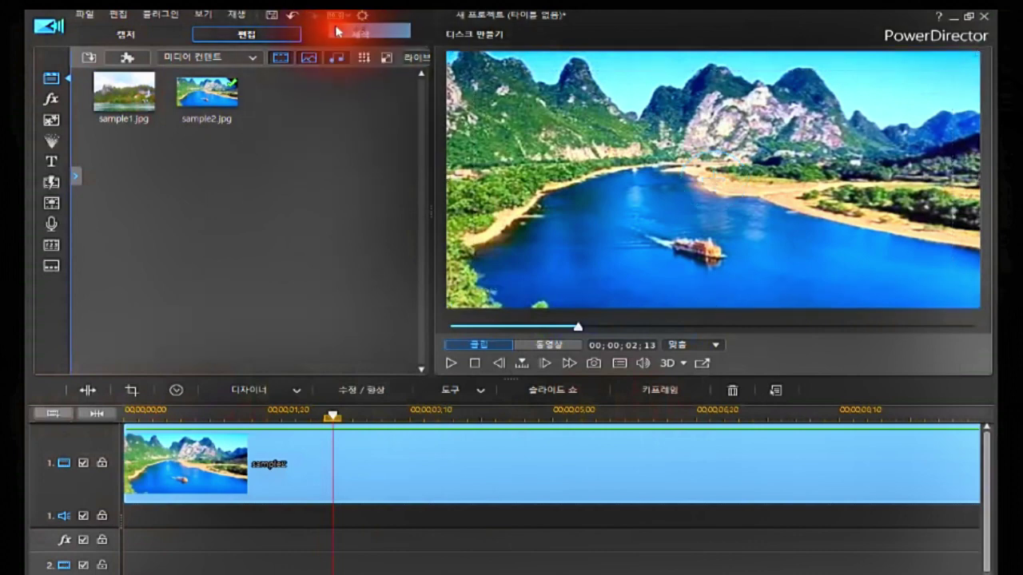
Set the sample2 clip's image stretch mode to stretch to the 4:3 aspect ratio using CLPV
click(295, 467)
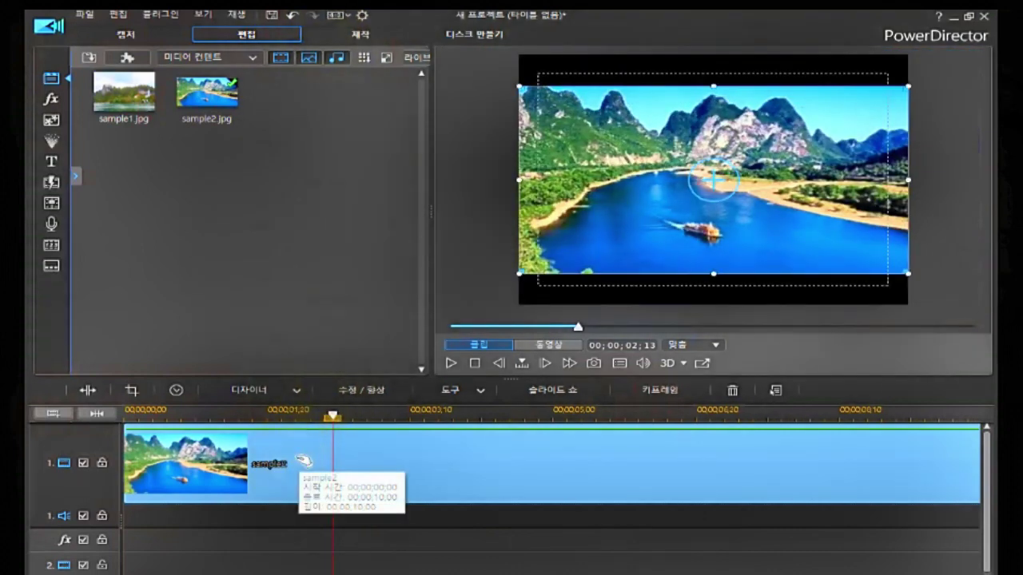
click(301, 461)
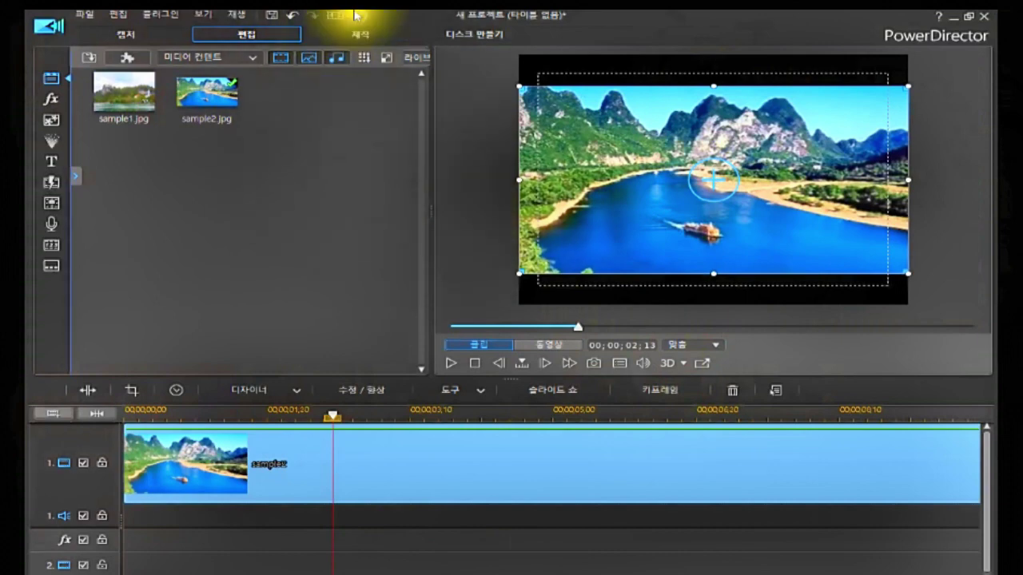
click(272, 431)
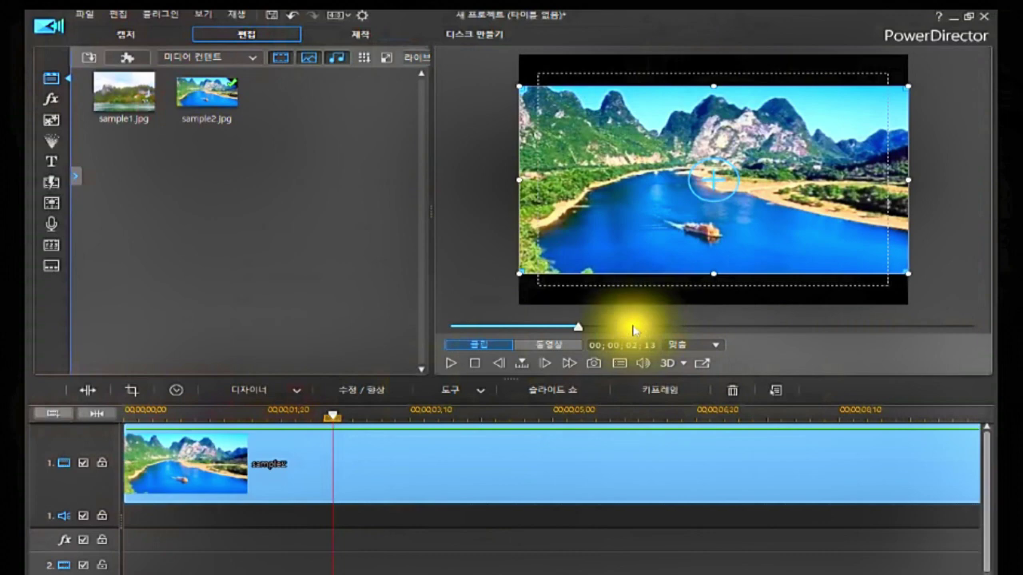
click(296, 460)
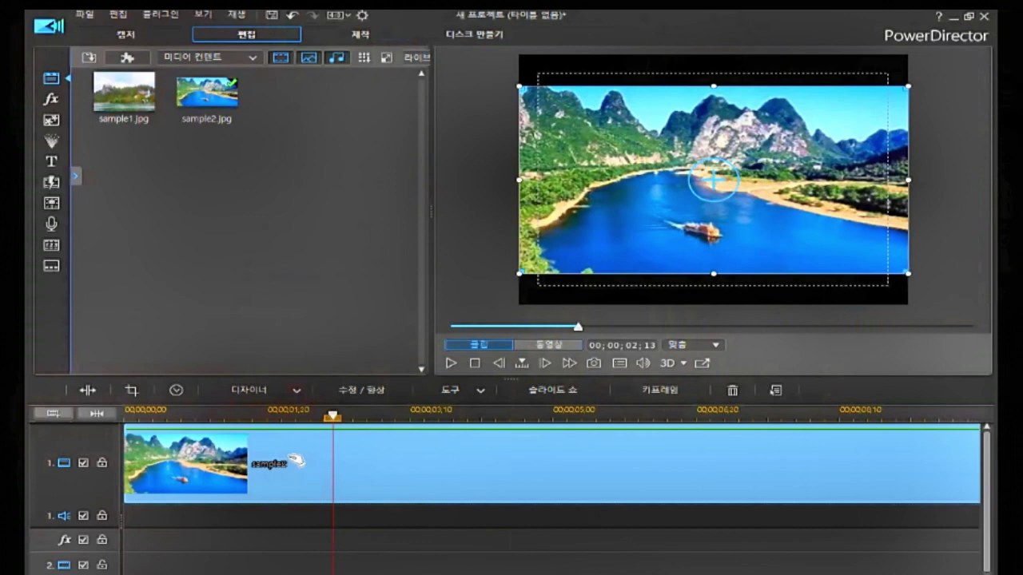
right_click(295, 460)
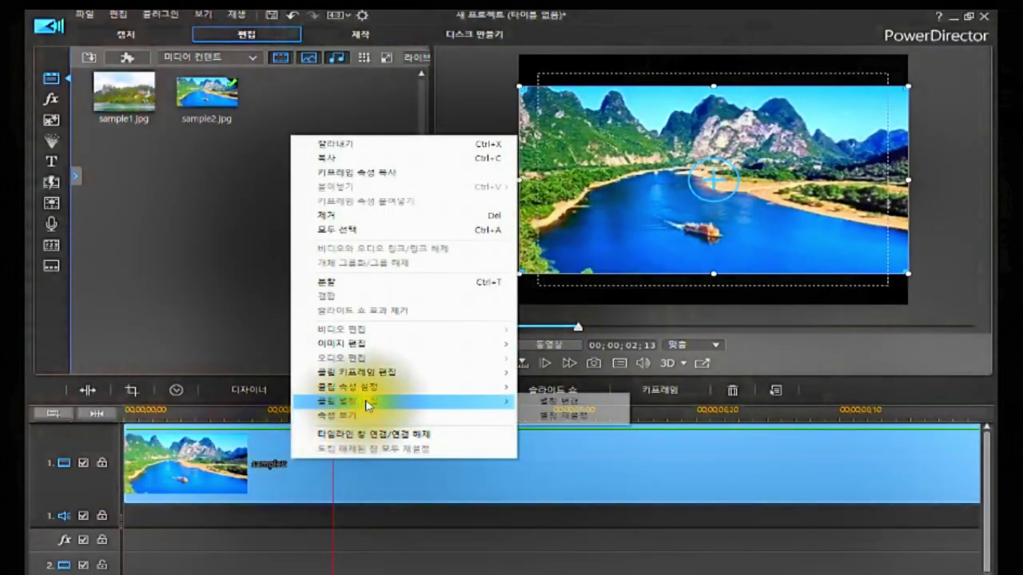
mouse_move(368, 388)
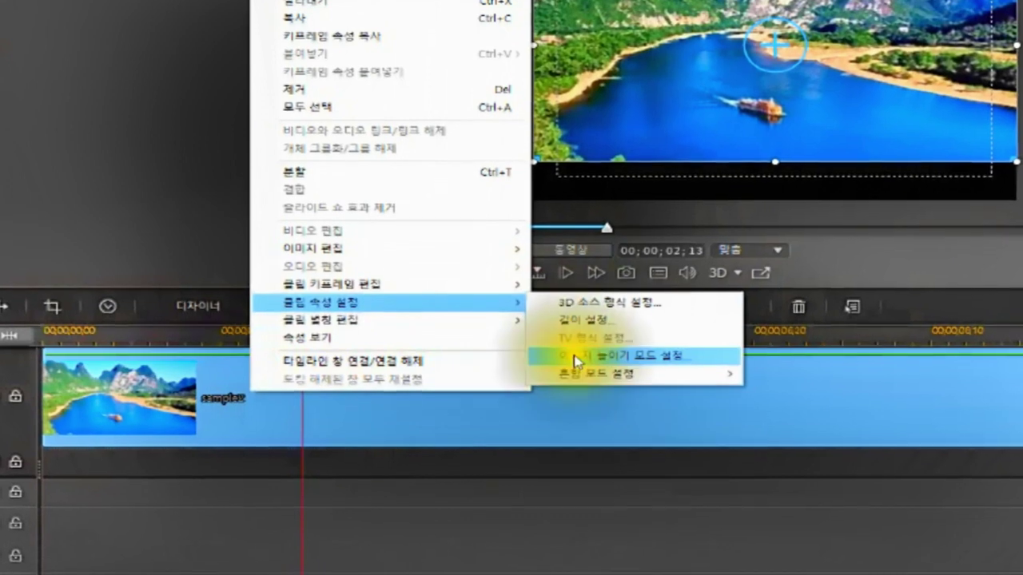
click(576, 370)
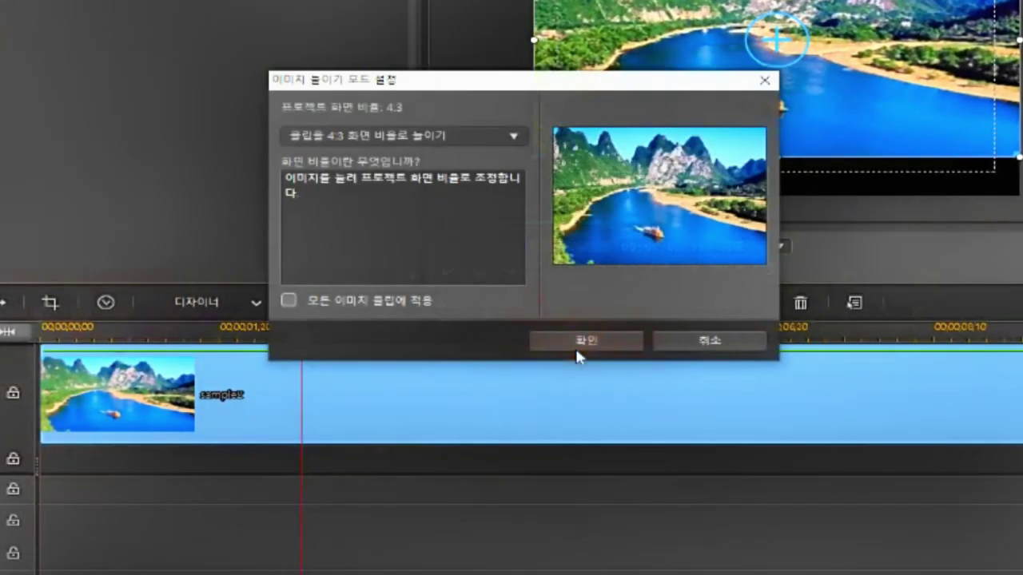
click(577, 353)
click(514, 137)
click(452, 171)
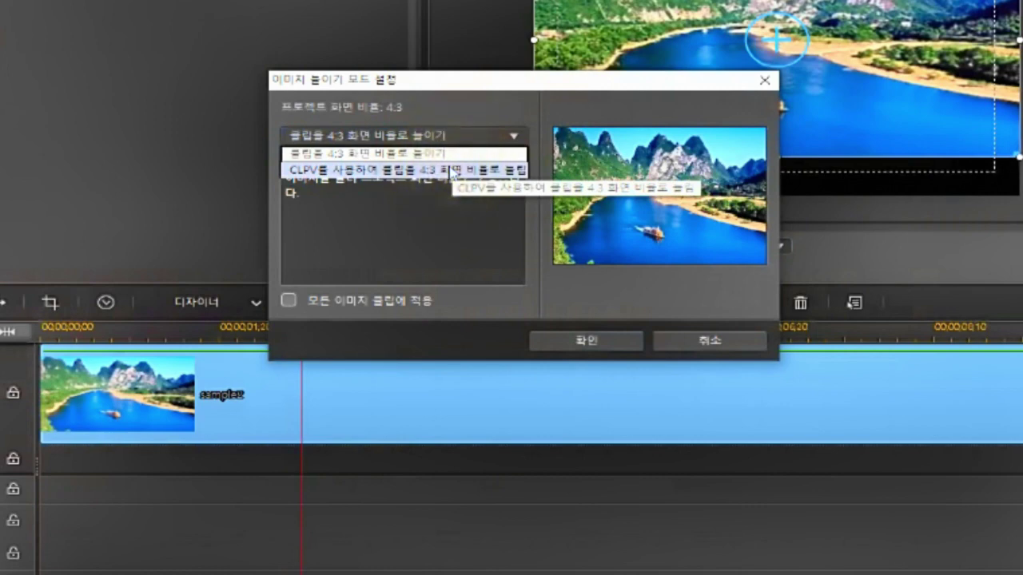
click(452, 171)
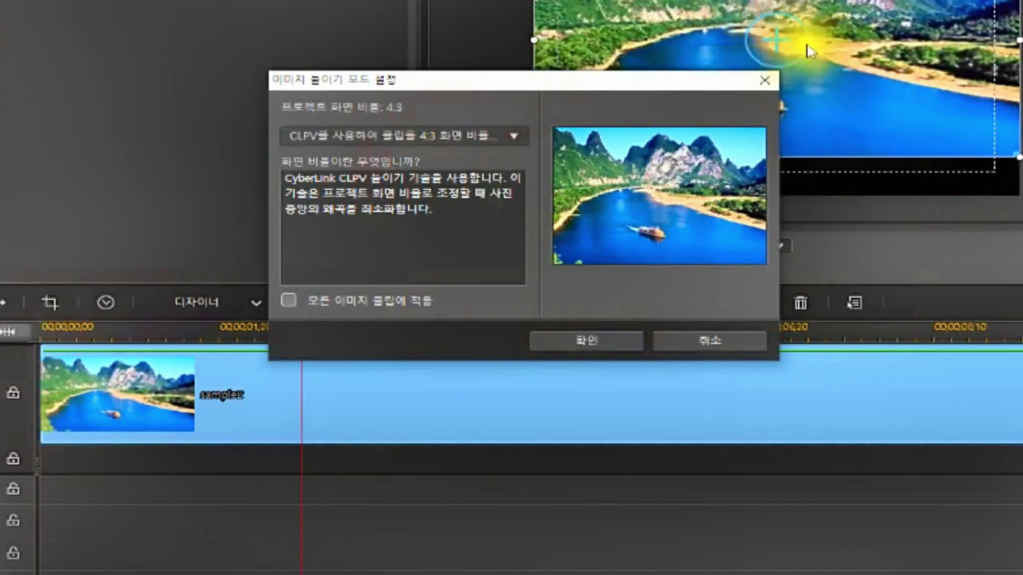
click(595, 342)
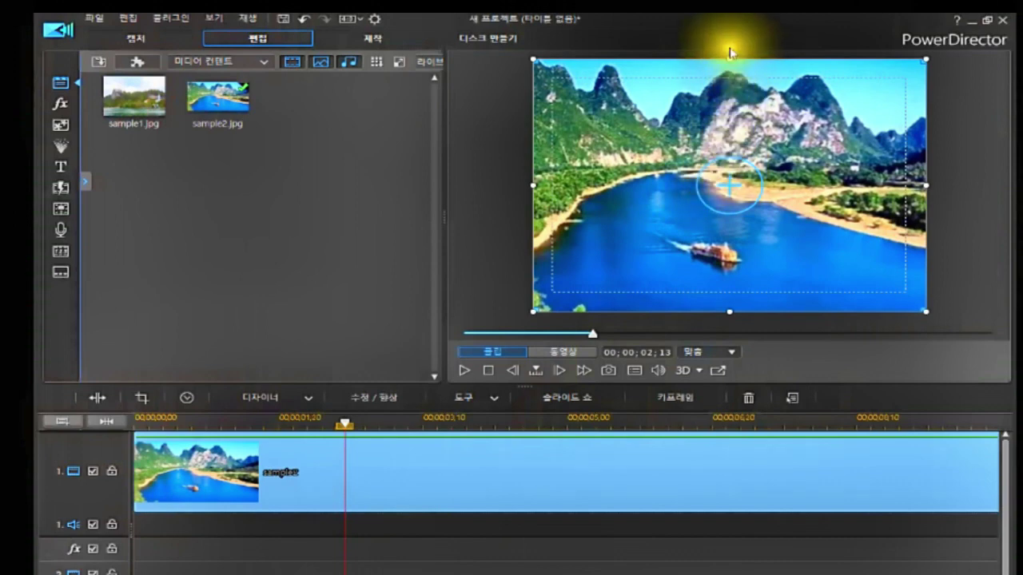
Replace the sample2 clip on video track 1 with sample1.jpg, starting at the beginning of the timeline
click(709, 281)
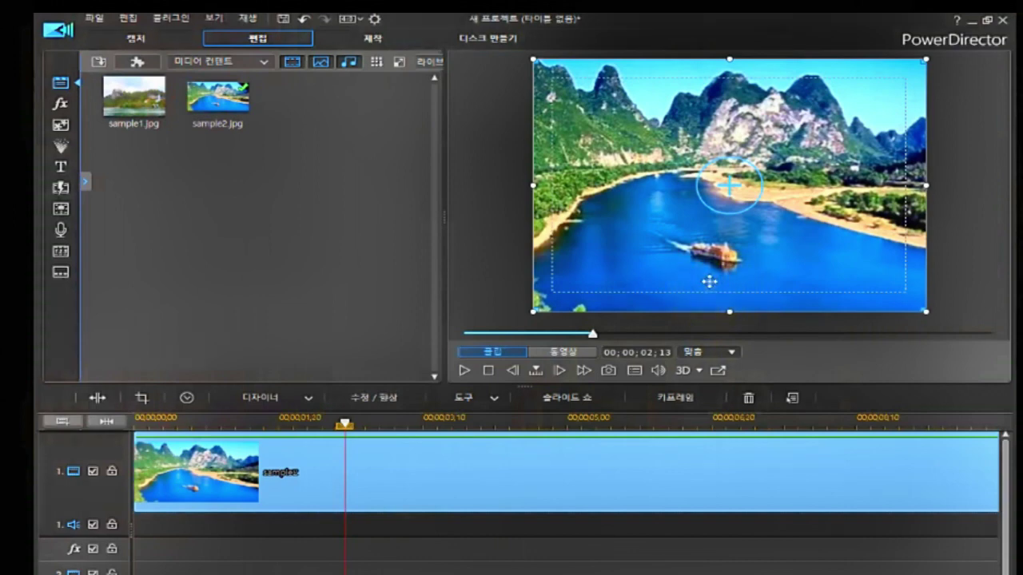
click(639, 246)
click(337, 469)
click(341, 471)
click(346, 472)
key(Delete)
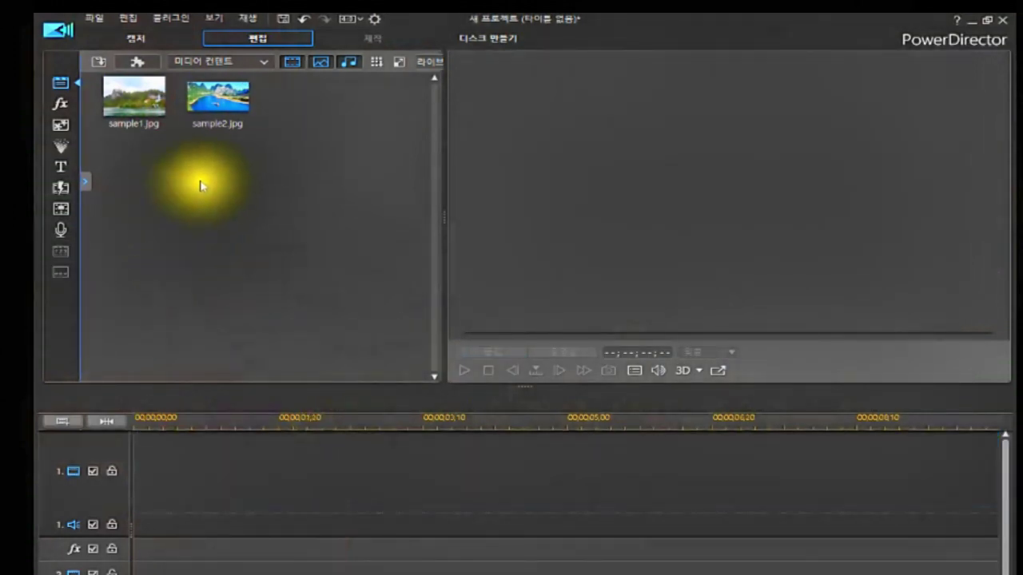
drag(141, 103, 130, 470)
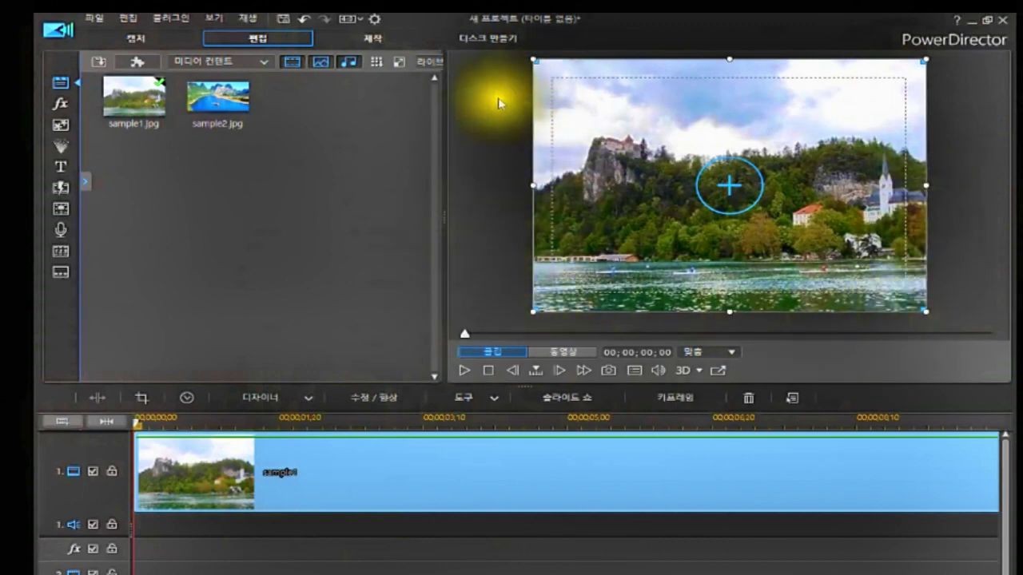
Switch the project aspect ratio back to 16:9
click(353, 17)
click(358, 49)
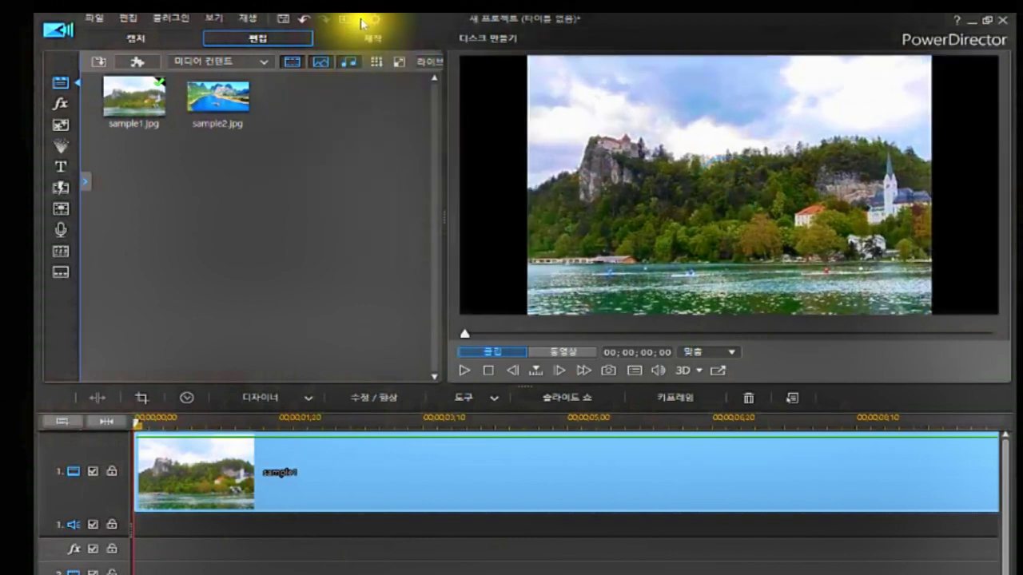
click(359, 20)
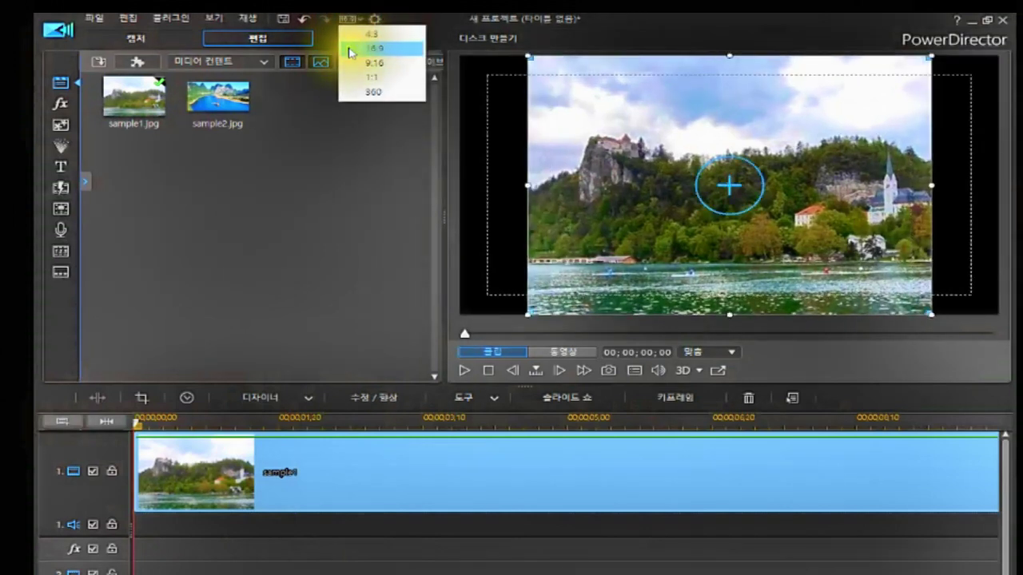
click(358, 49)
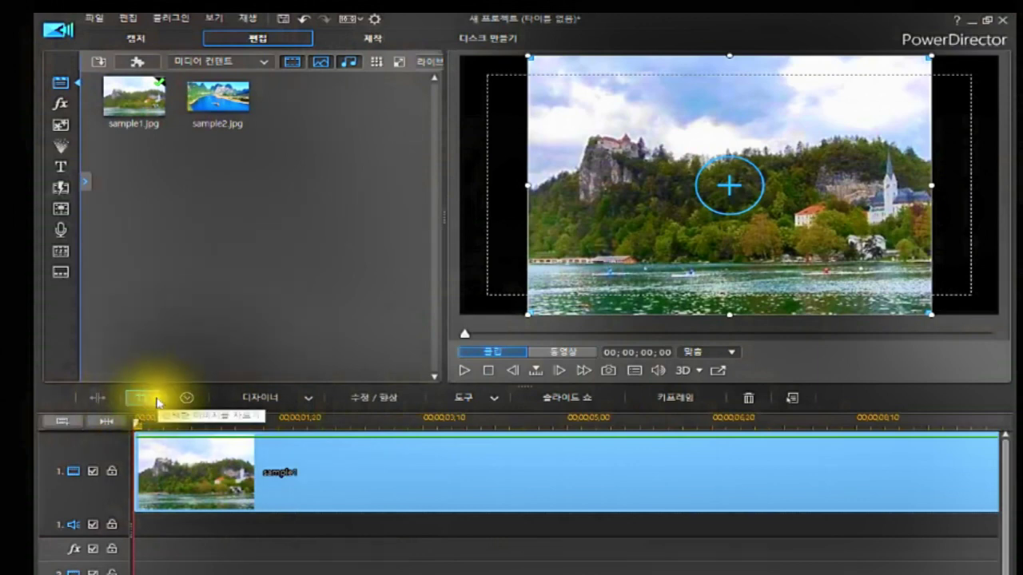
Start cropping the sample1 image with a 16:9 crop ratio and move the crop window lower on the screen
click(146, 401)
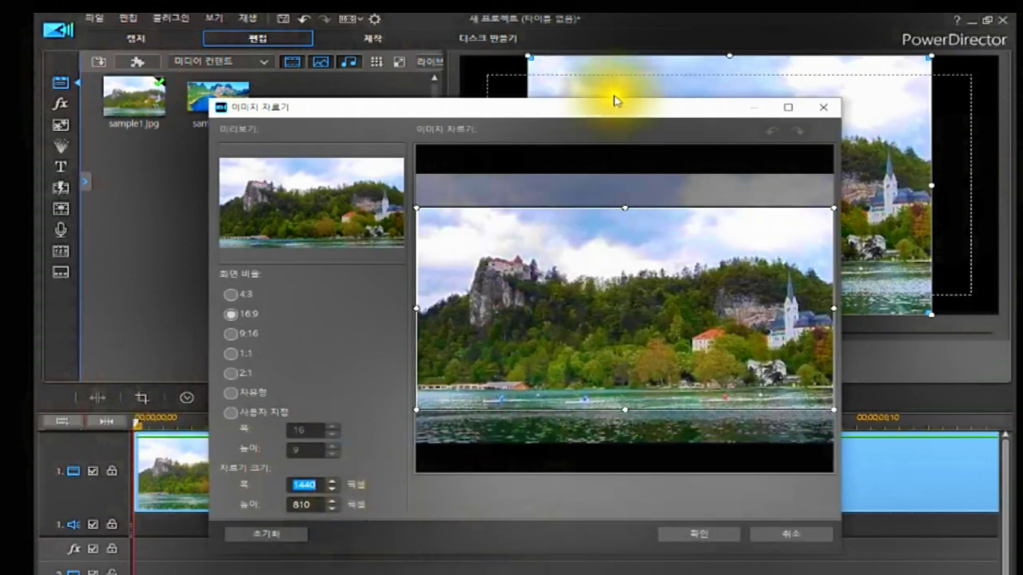
drag(607, 109, 609, 190)
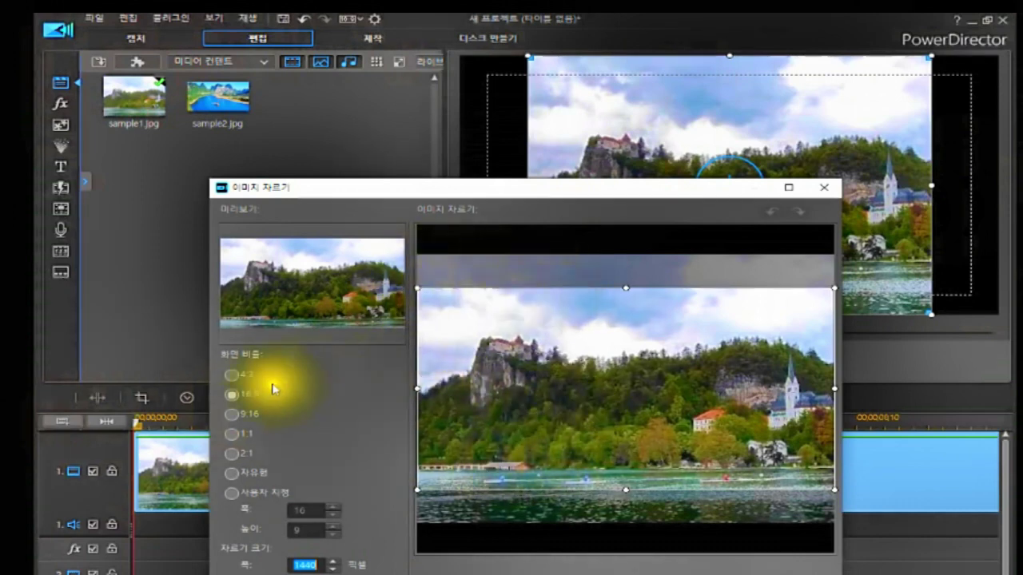
click(235, 397)
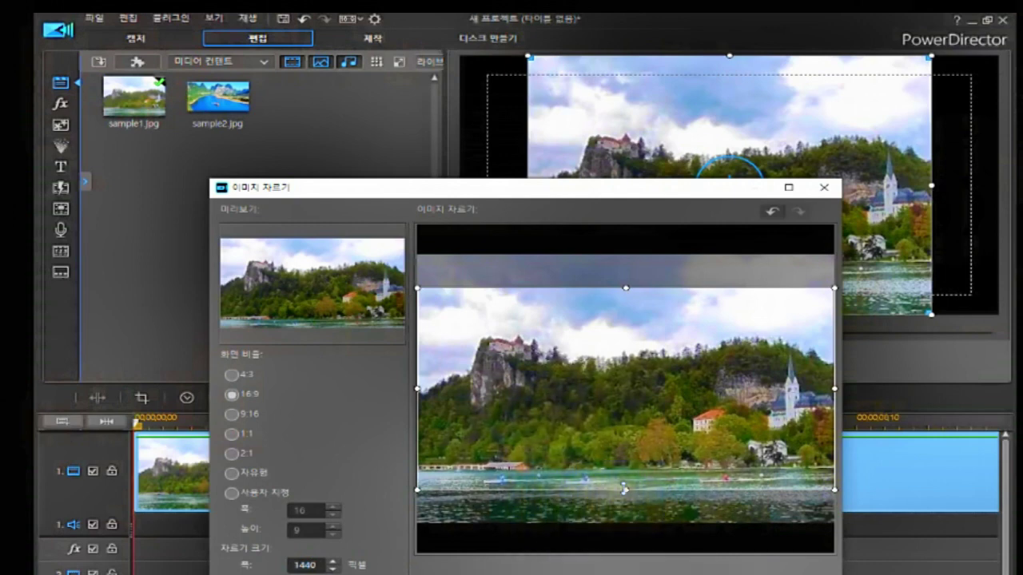
Reposition the crop frame vertically to about the image's middle and narrow it from its left edge to about 1229 pixels wide
click(615, 377)
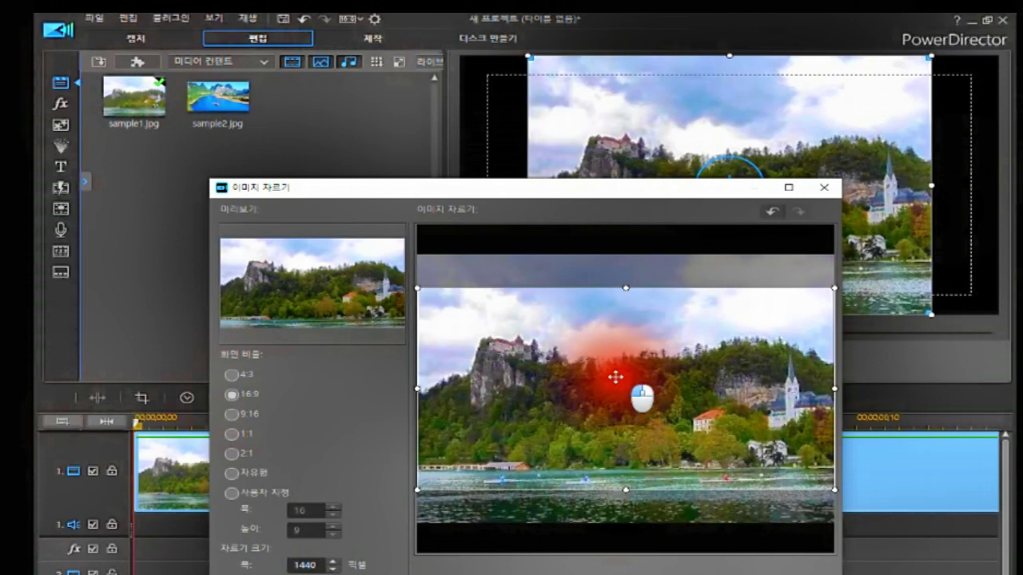
drag(615, 377, 615, 348)
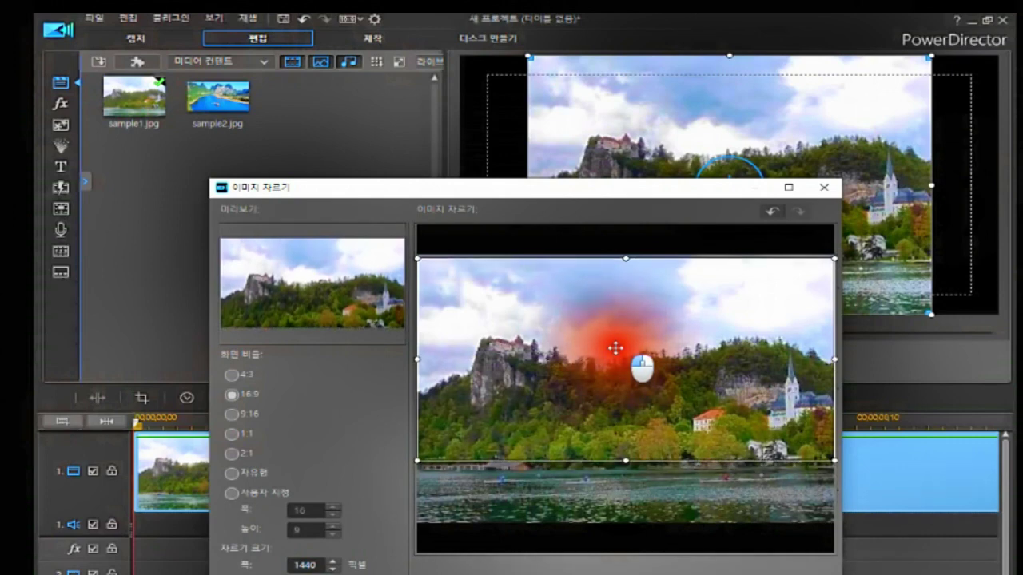
drag(616, 353, 608, 402)
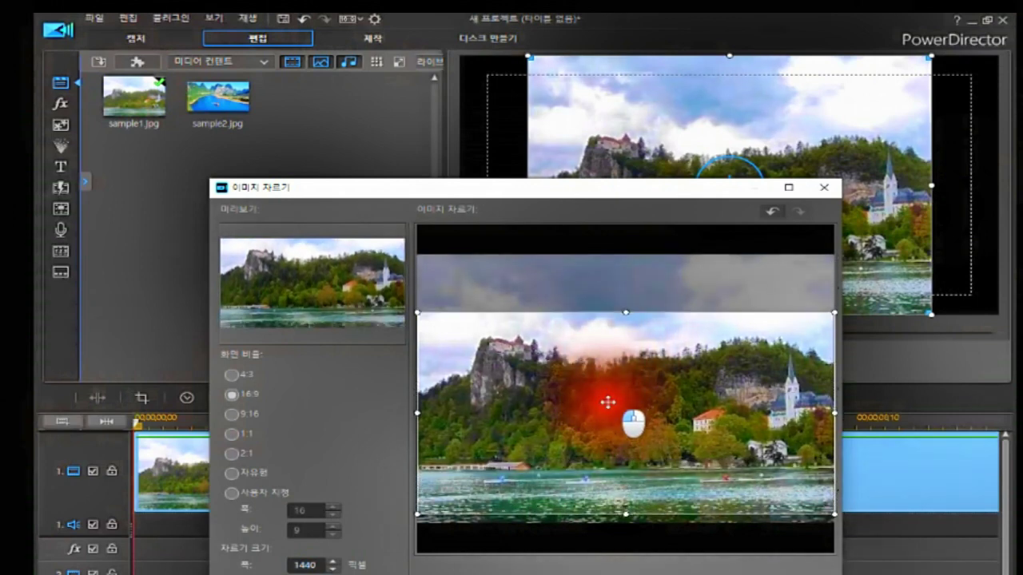
drag(607, 402, 608, 406)
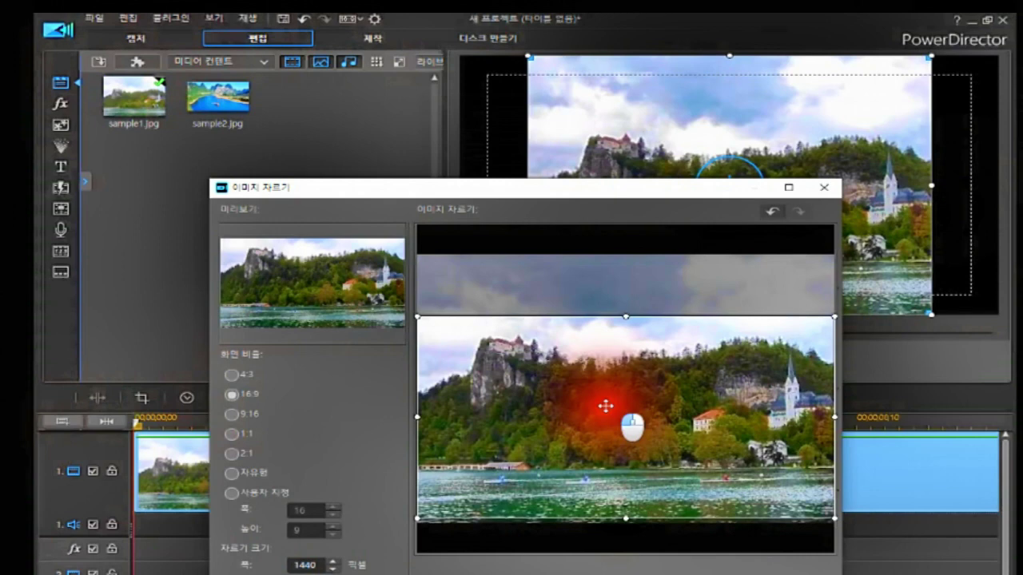
drag(605, 406, 603, 375)
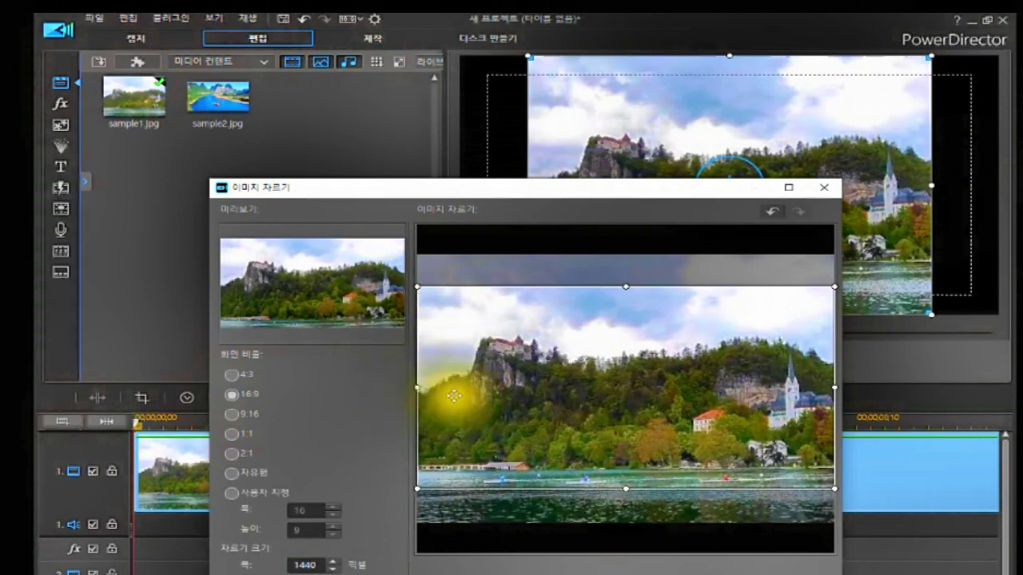
click(413, 387)
drag(413, 387, 473, 396)
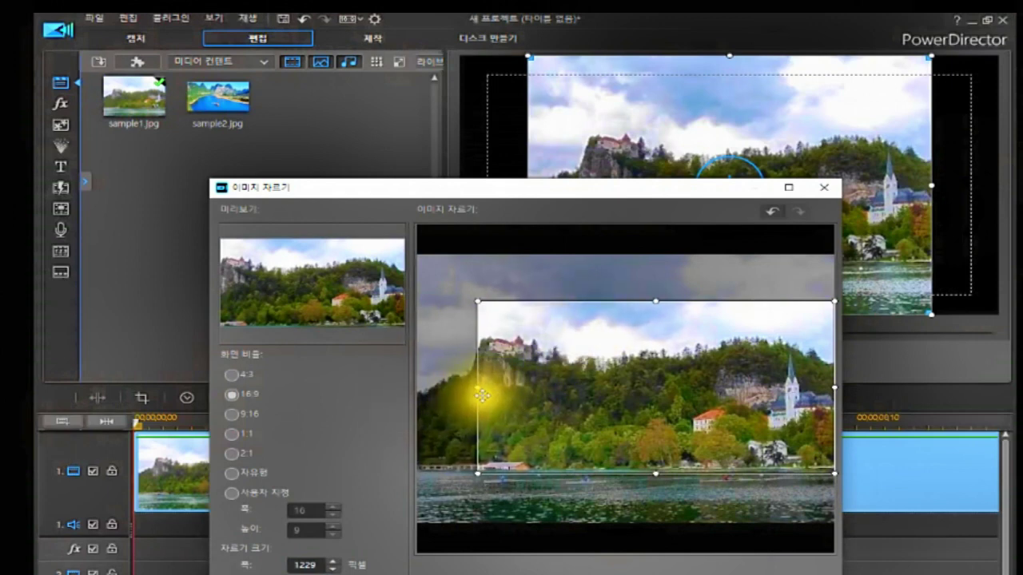
Widen the crop frame from its left edge to 1430 pixels, narrow it from its right edge to 1085 pixels, and restore the 1430-pixel width
drag(476, 386, 419, 388)
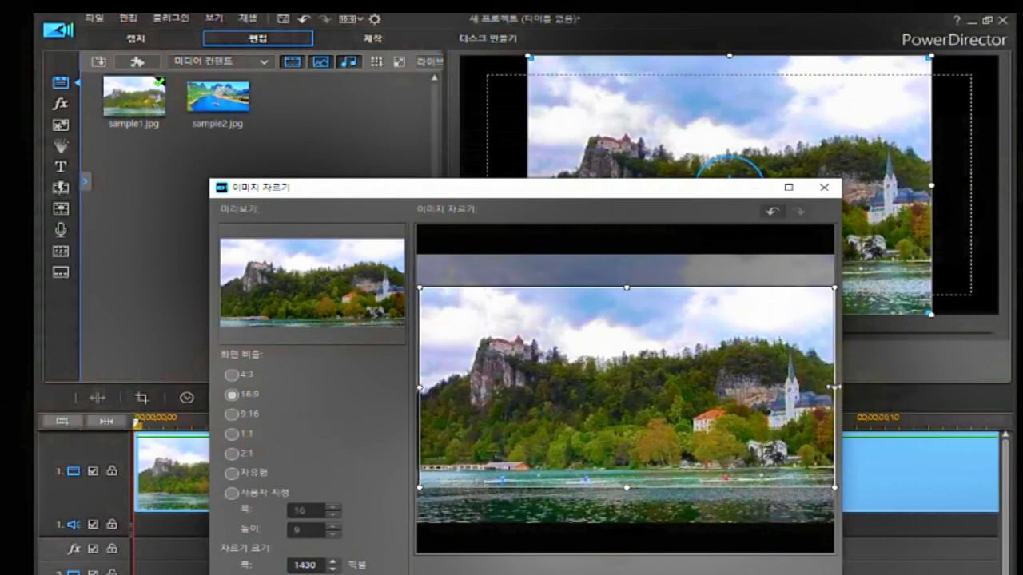
click(833, 387)
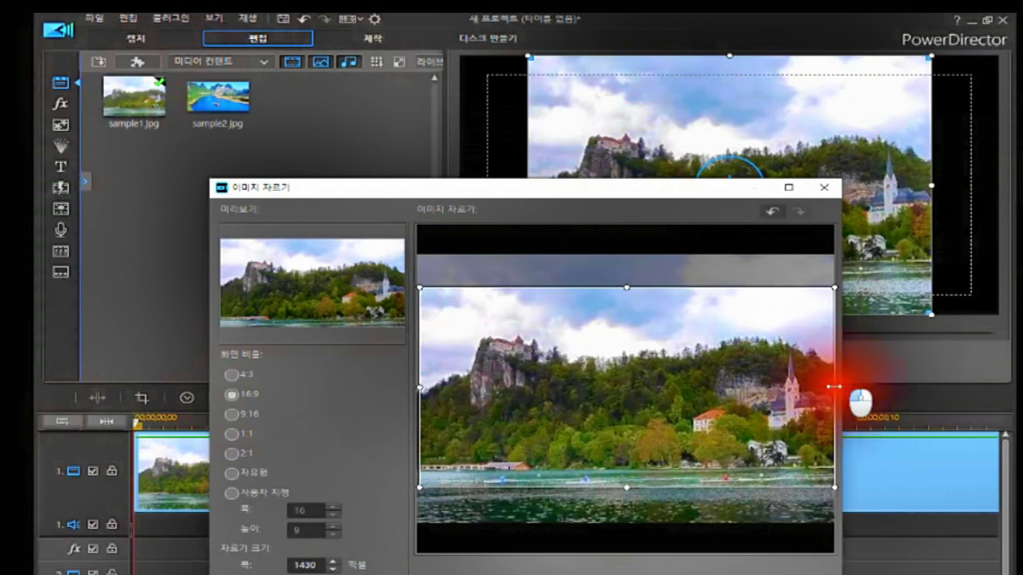
drag(834, 387, 733, 389)
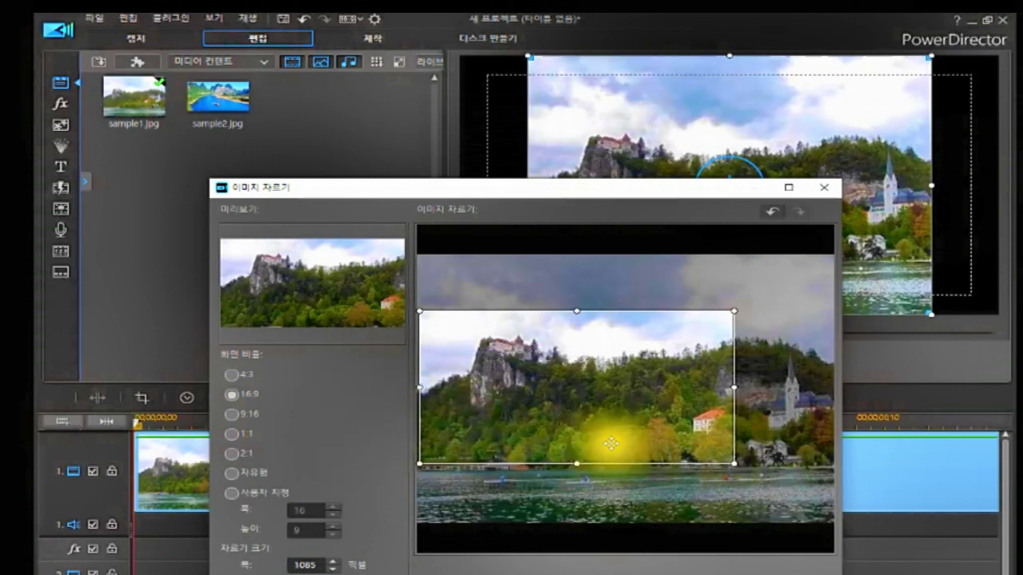
drag(730, 384, 861, 432)
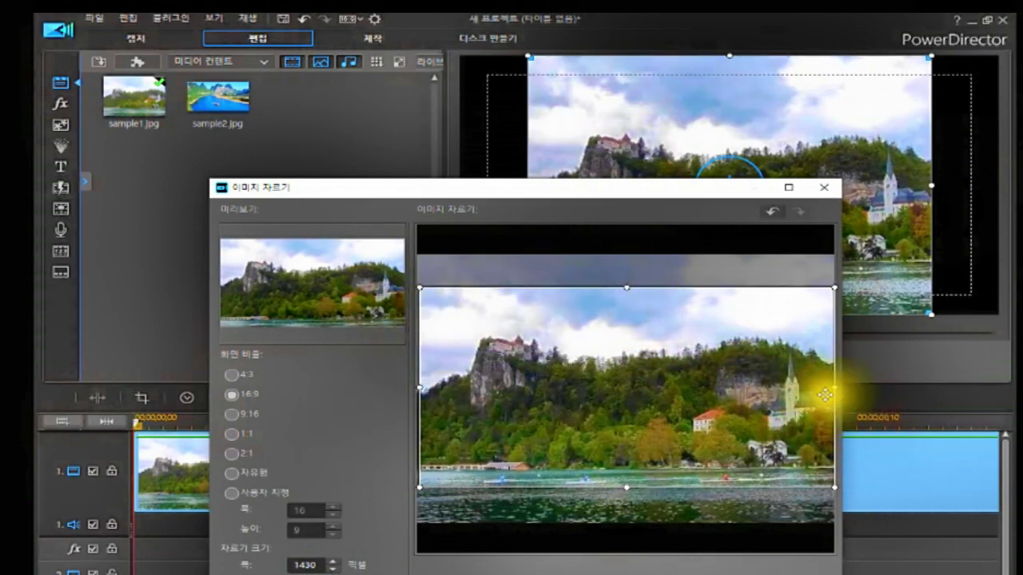
Shrink the 16:9 crop frame from its top and bottom edges to about 1106 pixels wide, shifting it slightly upward between the two adjustments
click(626, 287)
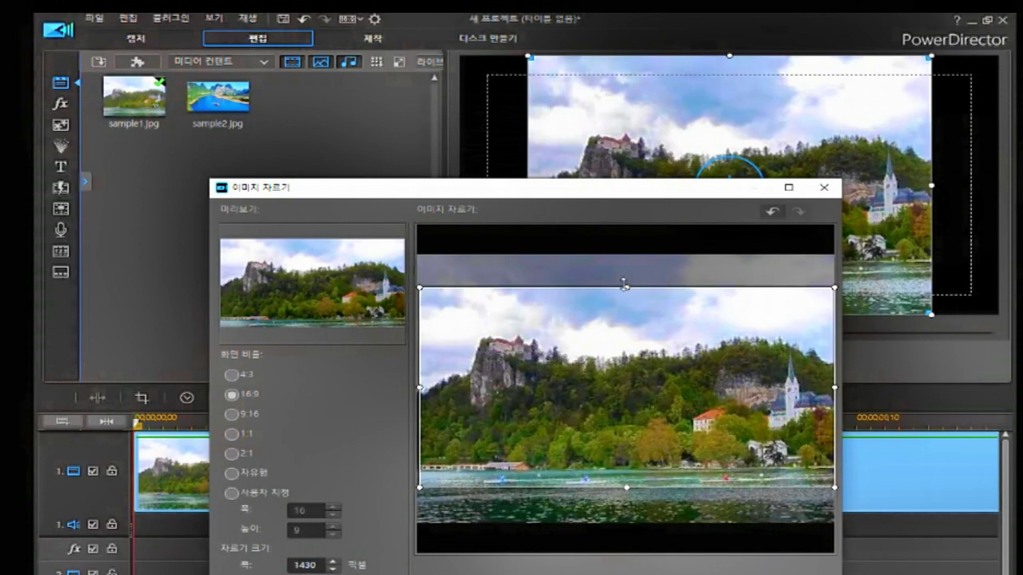
click(624, 286)
click(619, 286)
click(623, 286)
drag(624, 286, 630, 310)
drag(629, 392, 622, 366)
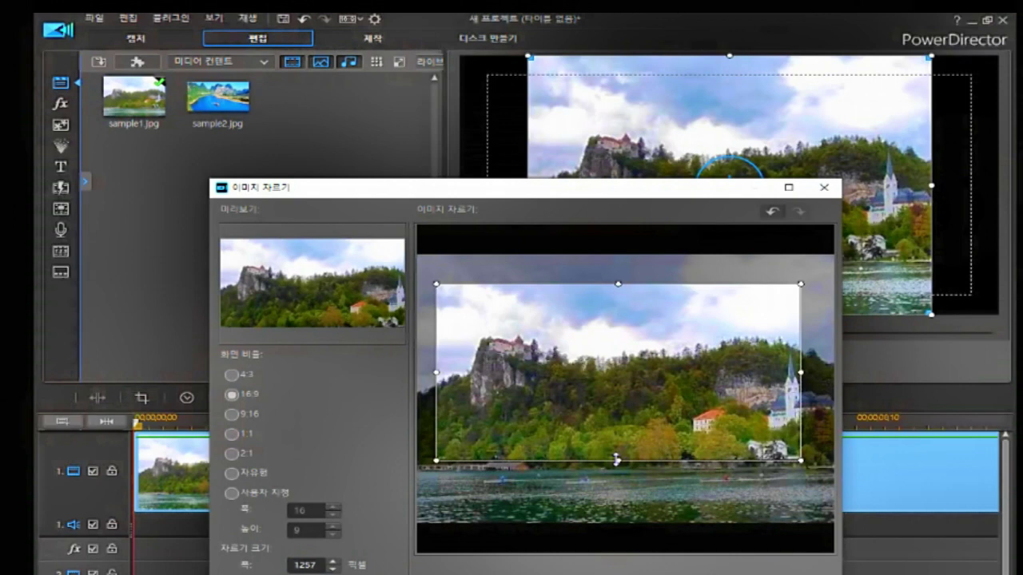
drag(615, 459, 629, 438)
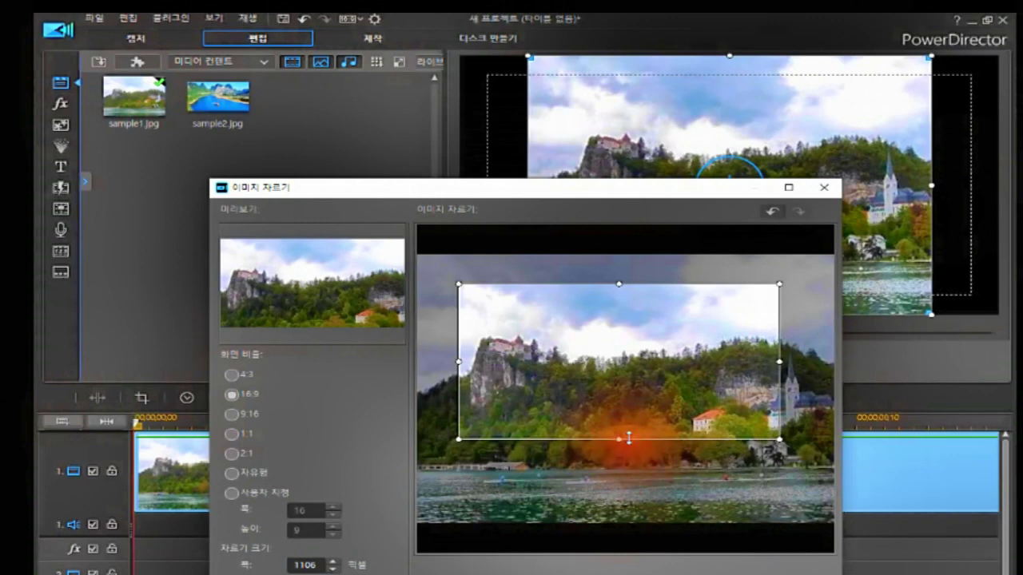
Move the crop frame down over the castle hill and lakeshore, and apply the crop to the sample1 image
drag(612, 359, 588, 410)
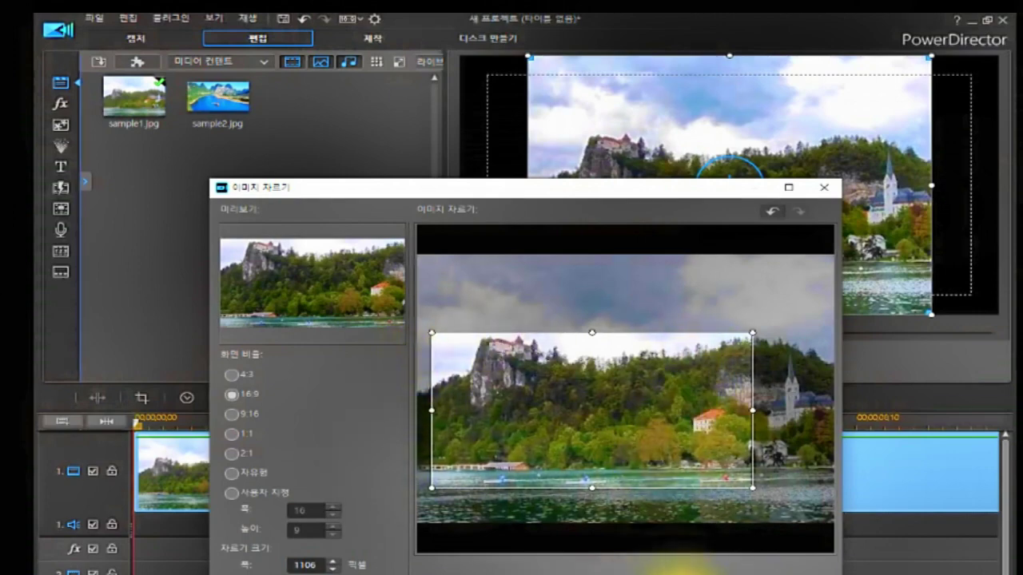
click(675, 569)
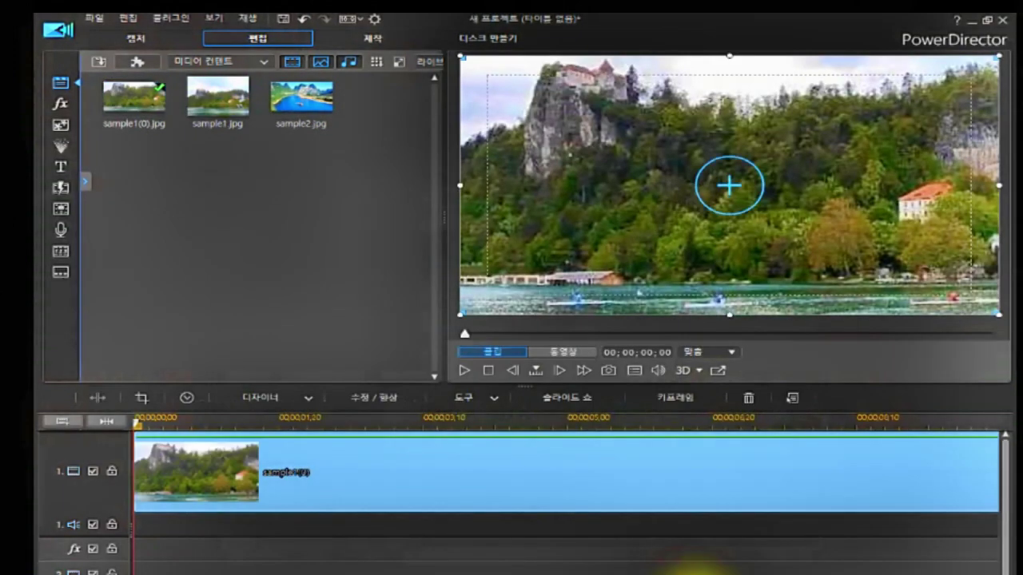